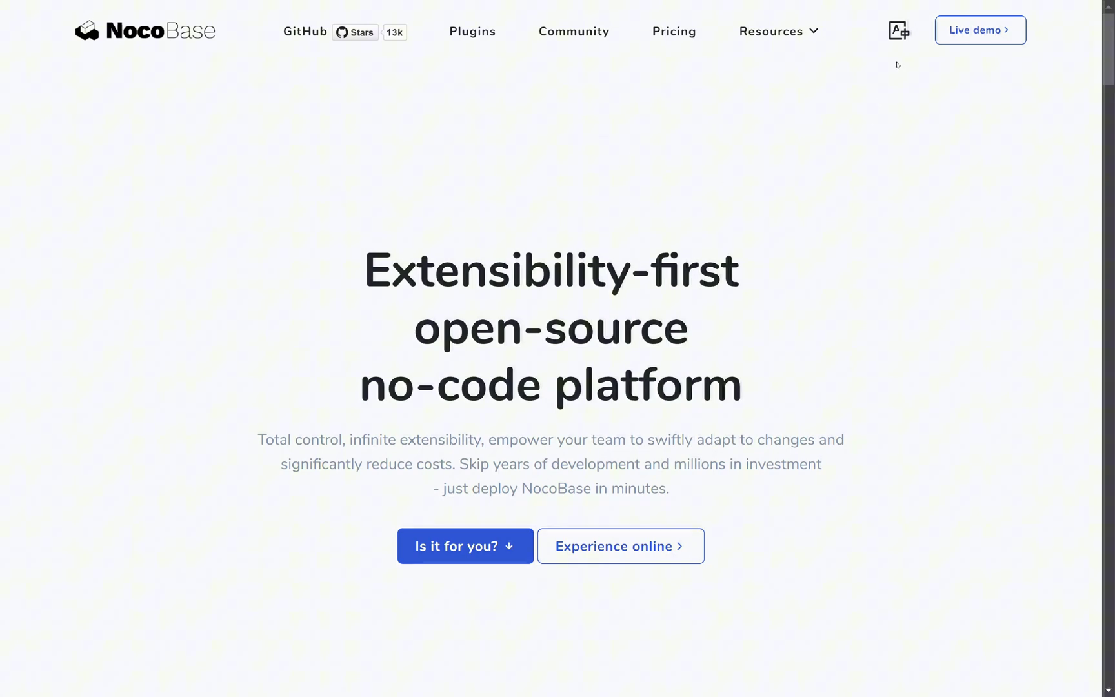
mouse_move(904, 37)
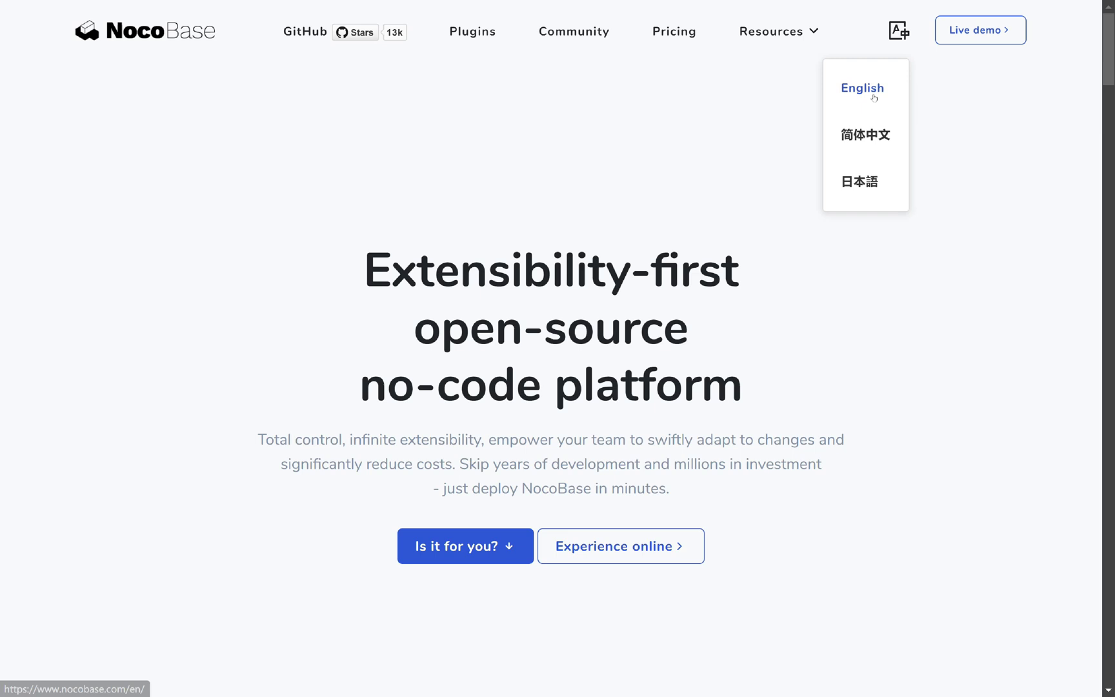
left_click(862, 182)
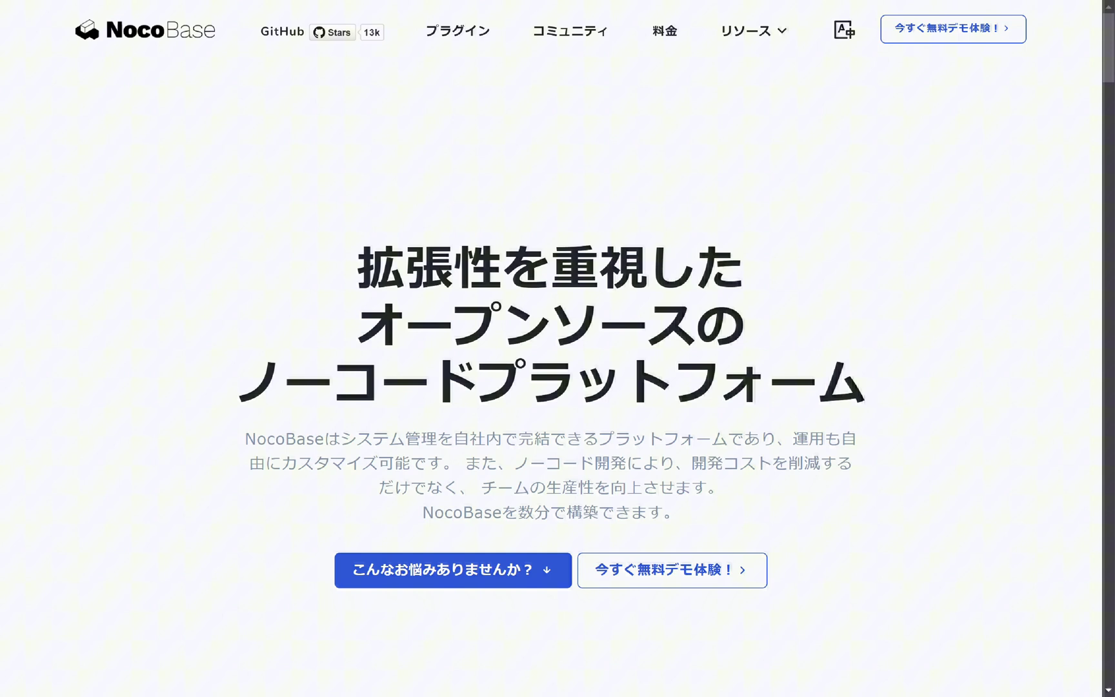
mouse_move(844, 29)
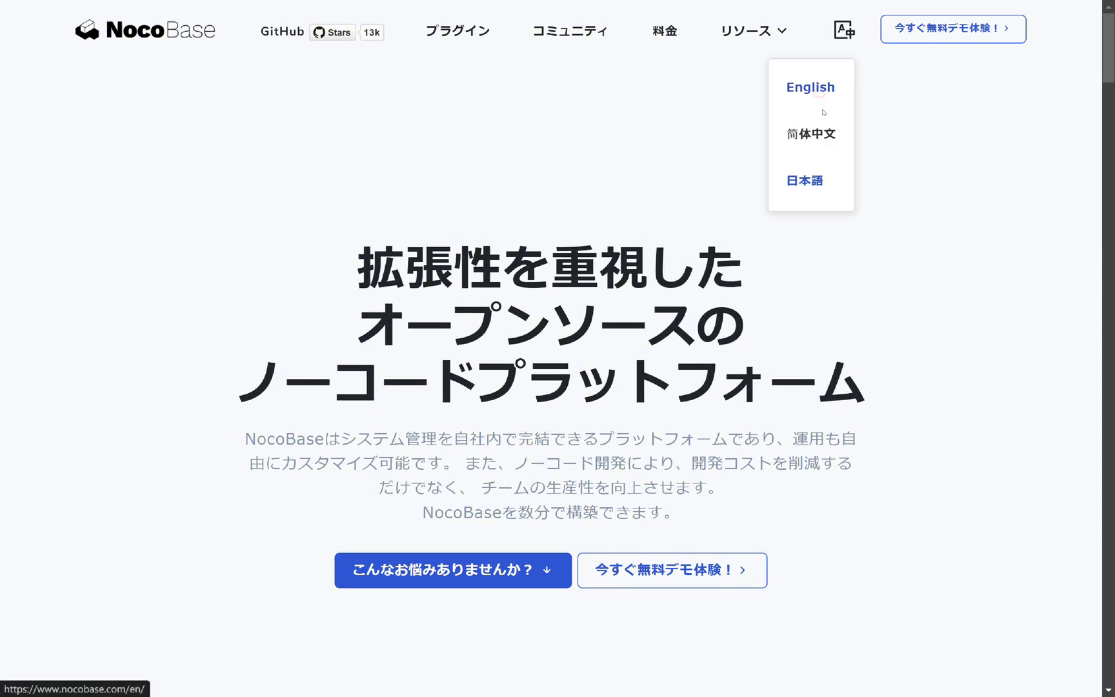
left_click(817, 87)
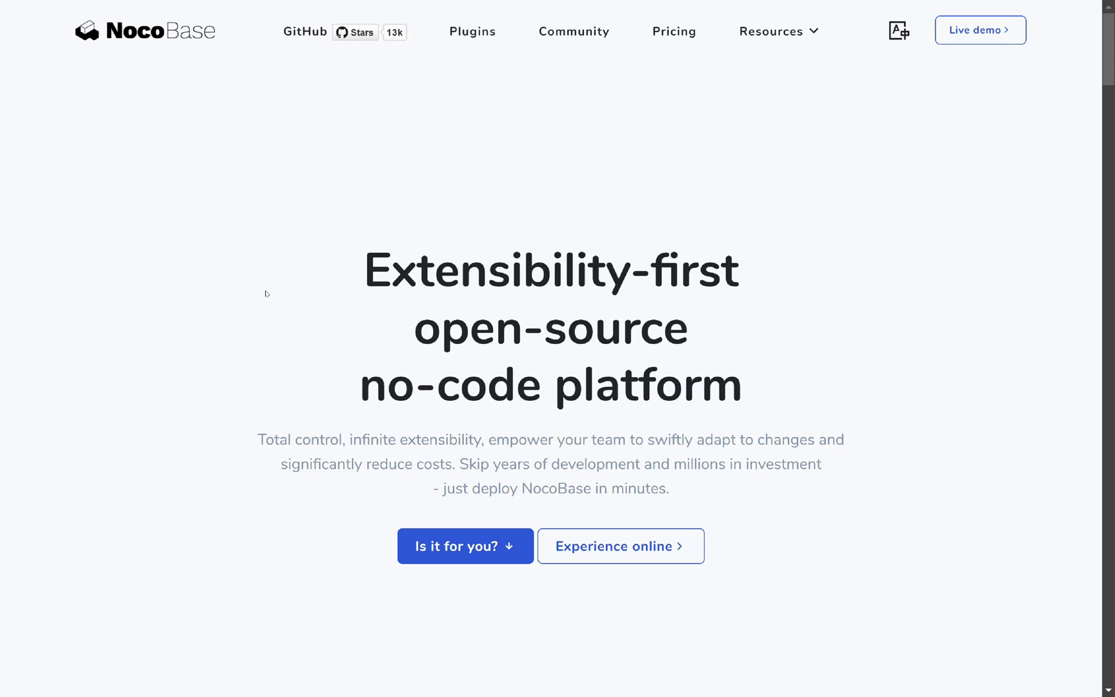
Step: Scroll down the homepage, then open Plugins and browse through the plugin cards
scroll(265, 294, "down", 20)
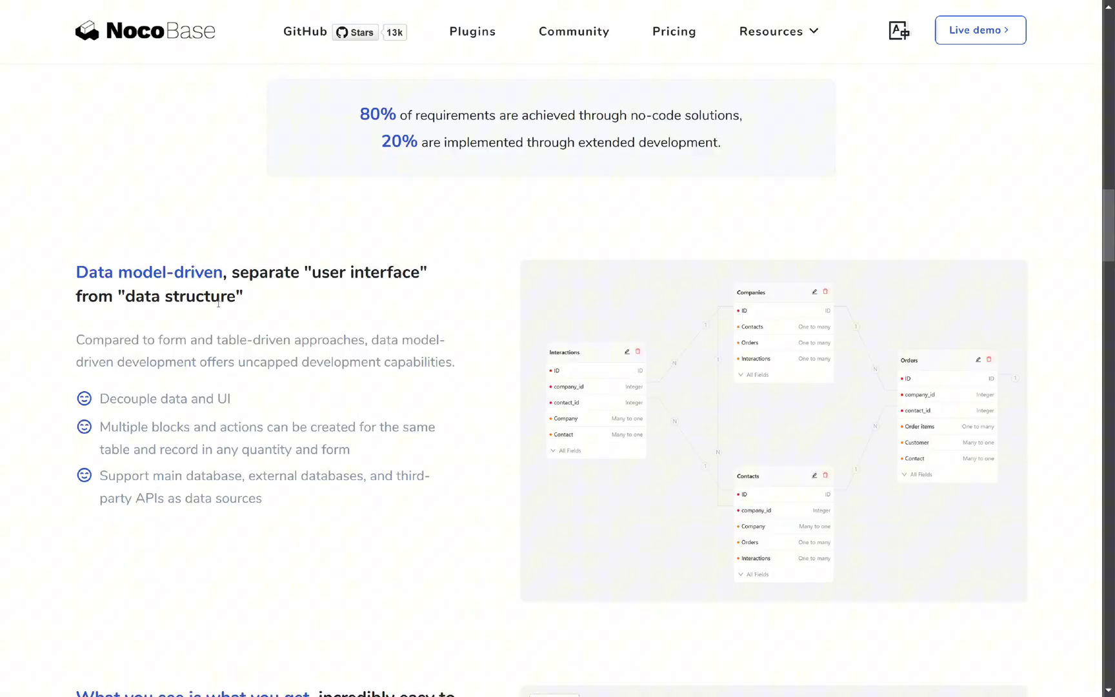
scroll(218, 302, "down", 5)
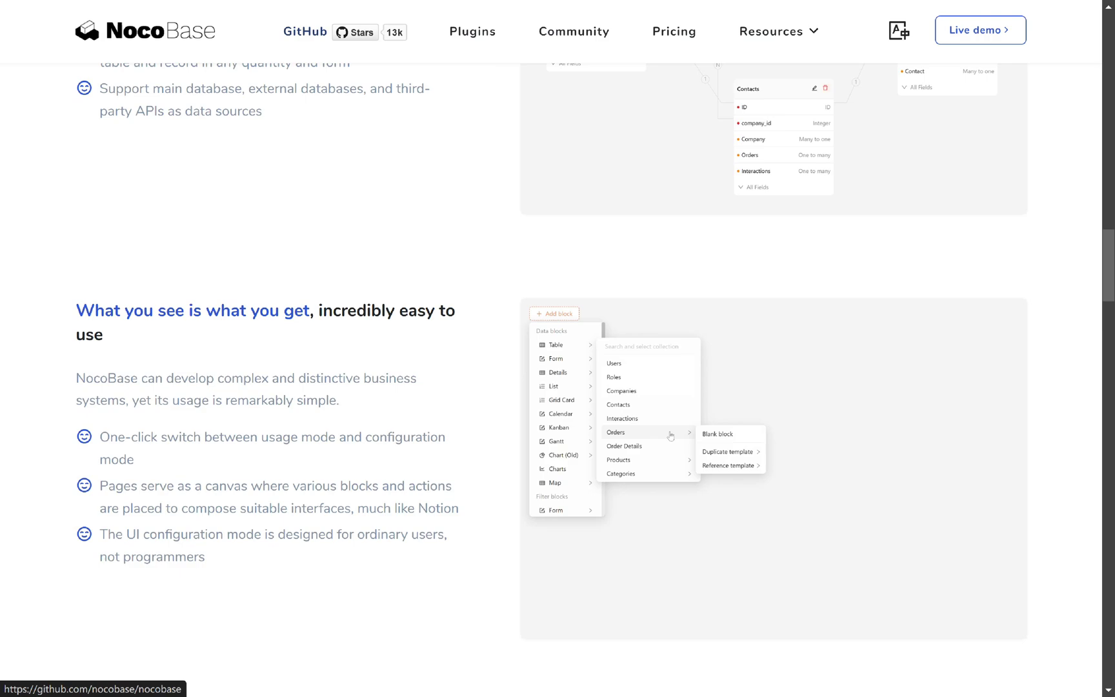
scroll(497, 41, "down", 3)
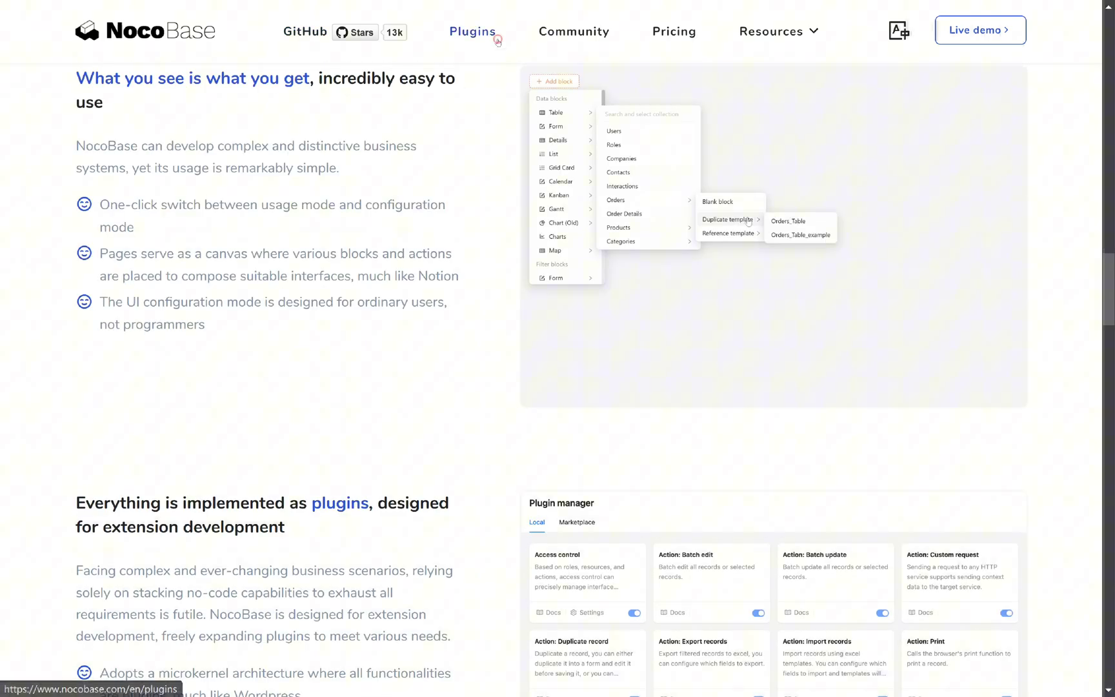
left_click(497, 41)
scroll(391, 349, "down", 5)
scroll(390, 348, "up", 3)
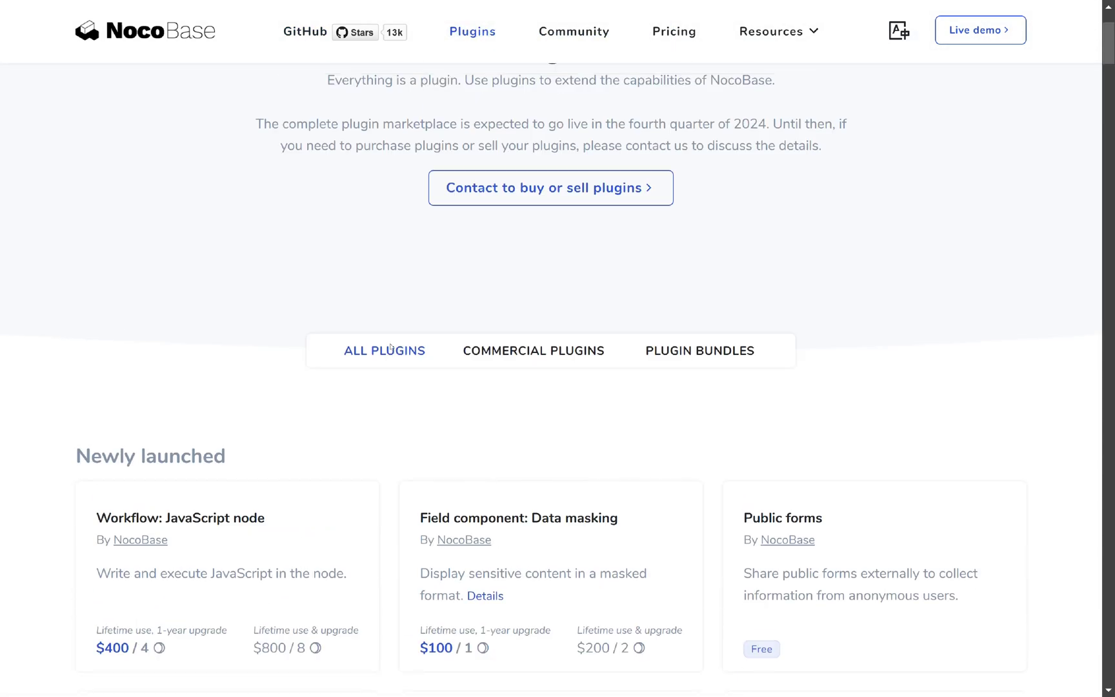
scroll(391, 347, "down", 20)
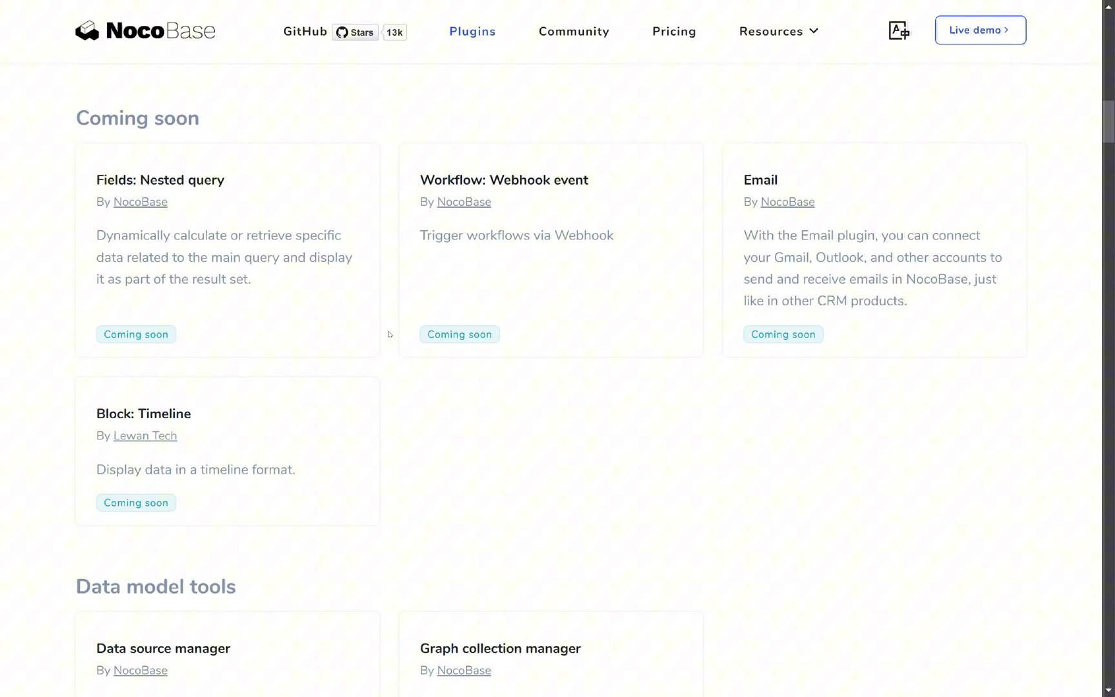
scroll(386, 332, "down", 12)
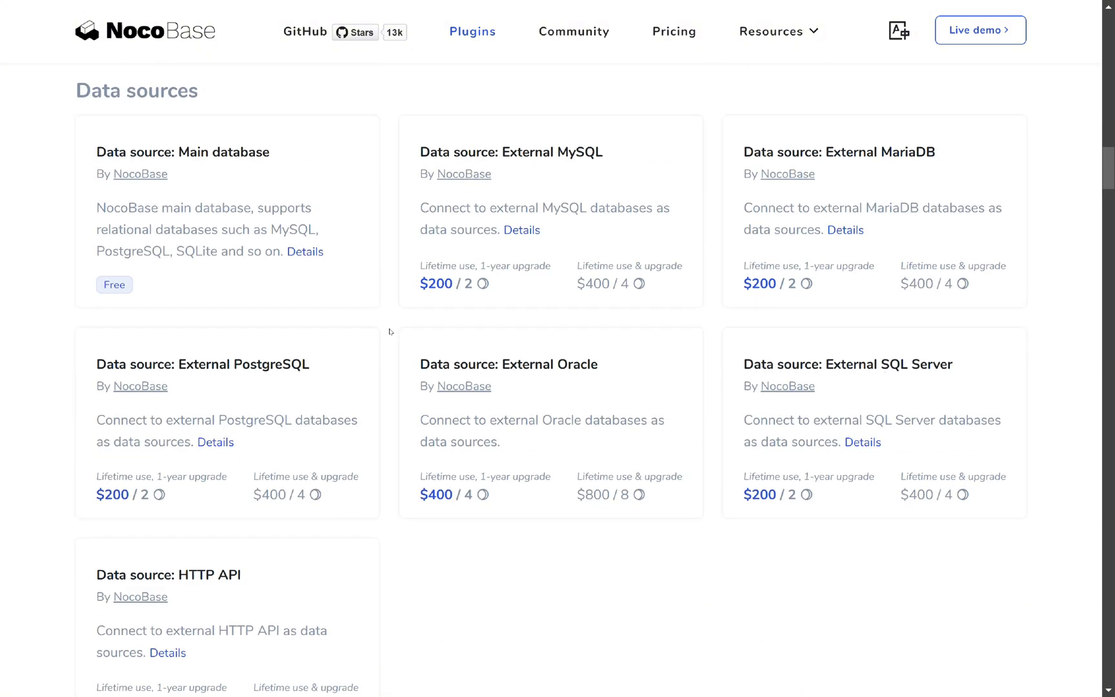
scroll(389, 332, "down", 3)
Step: Open the Community page, browse the discussion forum, then go back to Community
left_click(574, 31)
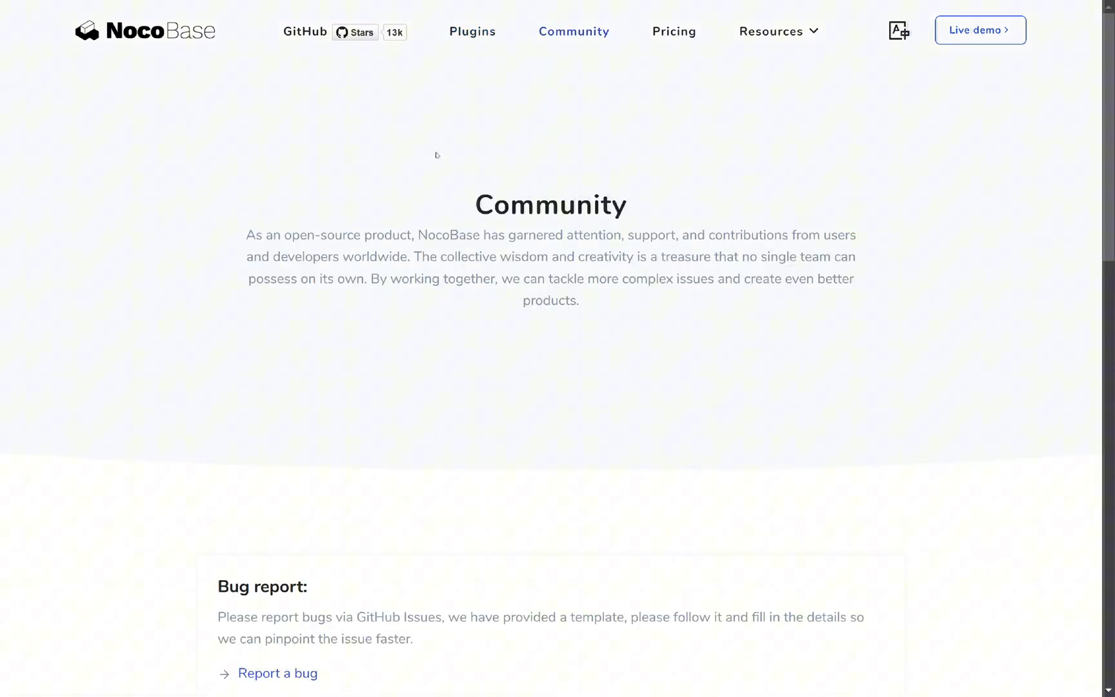
scroll(371, 243, "down", 1)
scroll(371, 244, "down", 7)
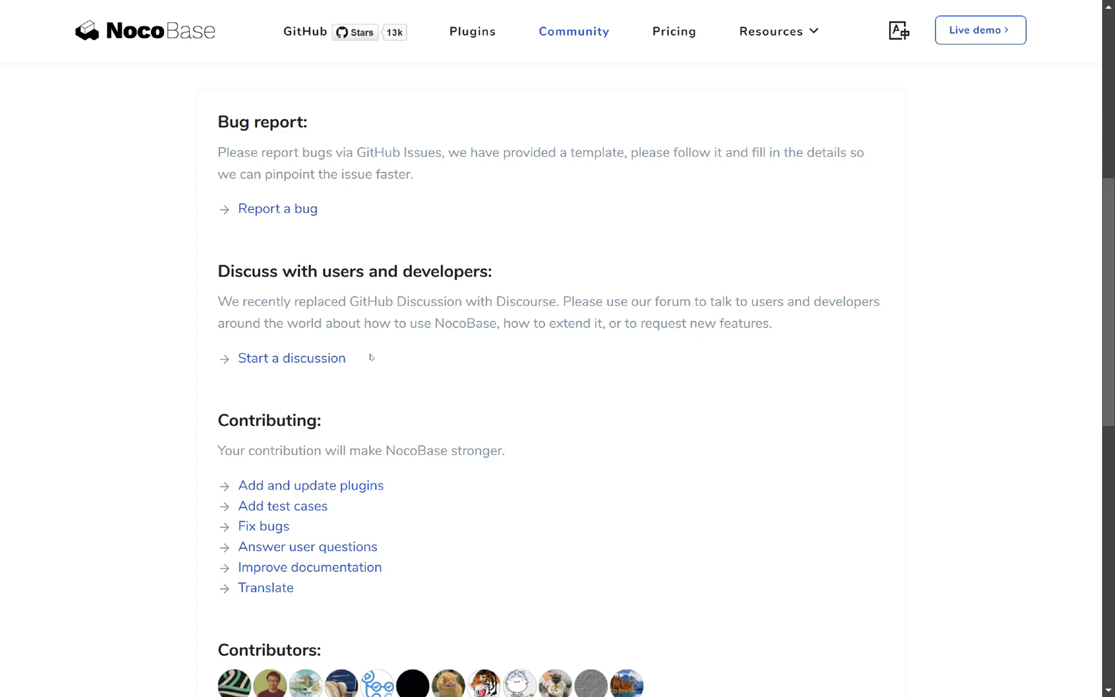
left_click(305, 360)
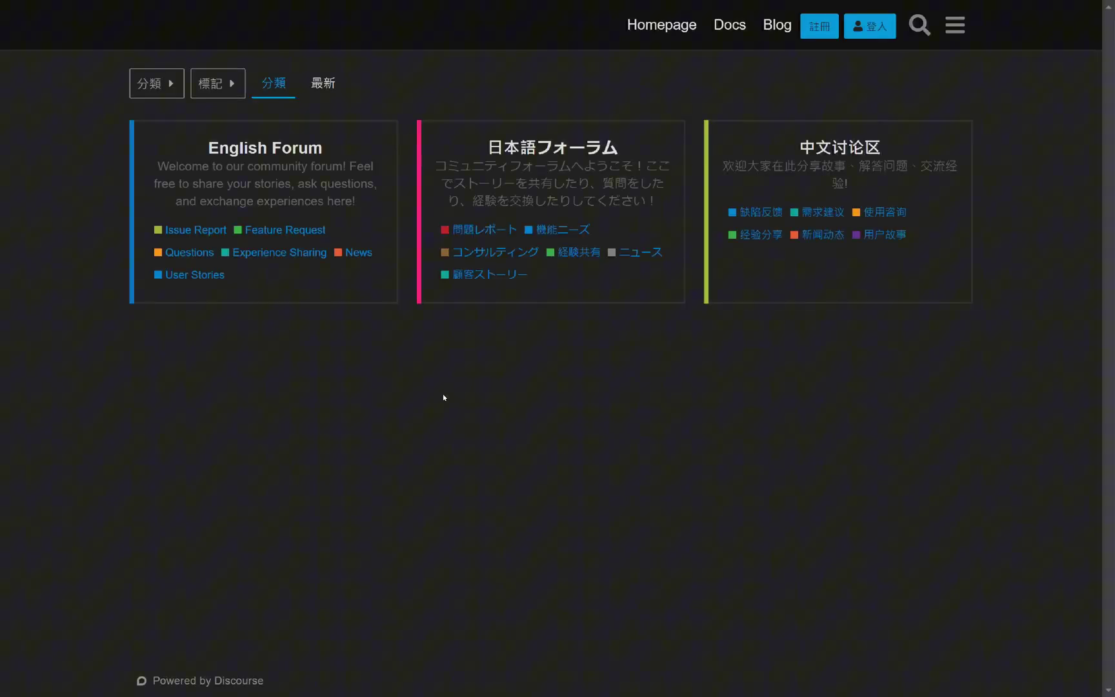
scroll(526, 304, "down", 8)
scroll(519, 307, "up", 4)
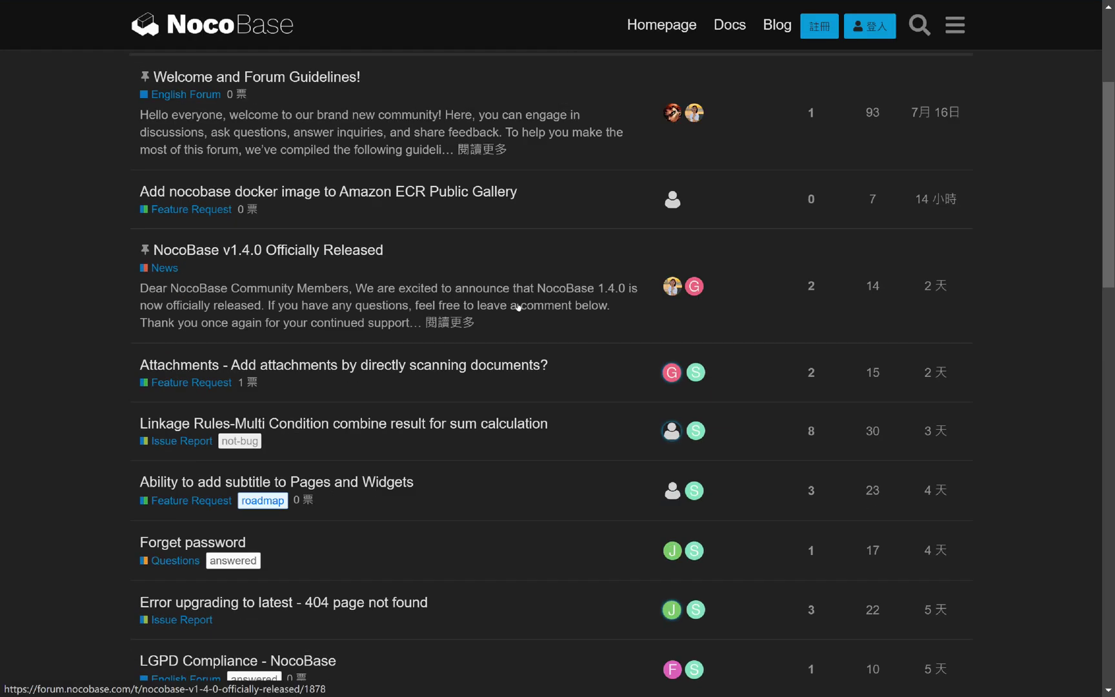
key("alt+Left")
Step: Open the Pricing page and scroll through its edition comparison
left_click(678, 33)
scroll(343, 197, "down", 10)
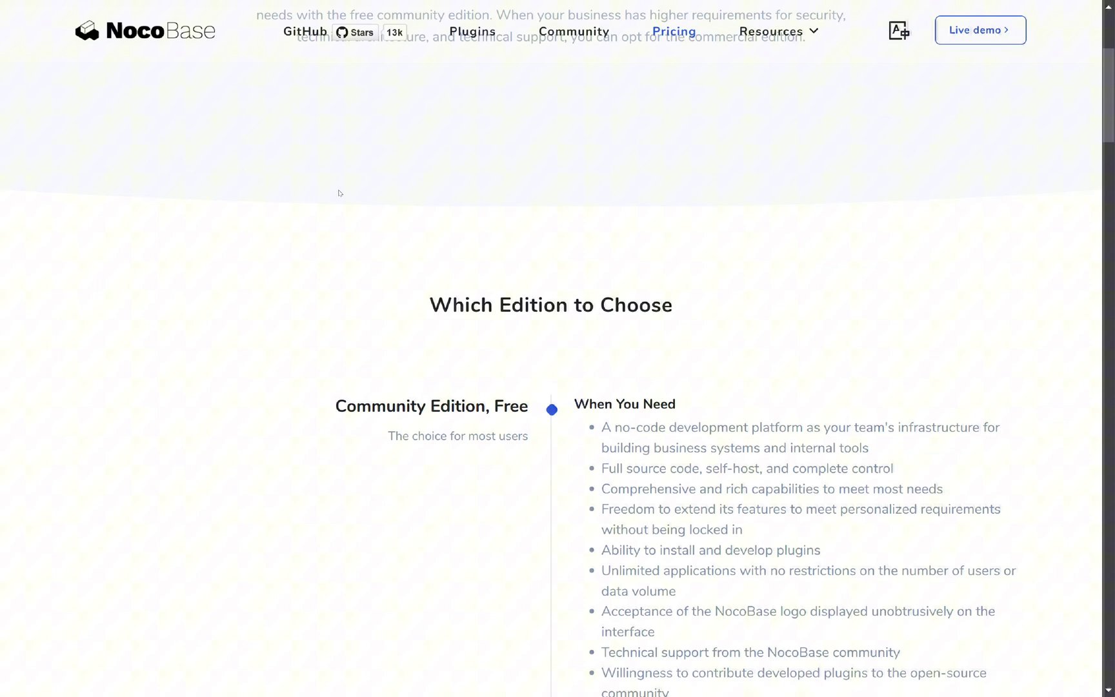
scroll(475, 284, "up", 3)
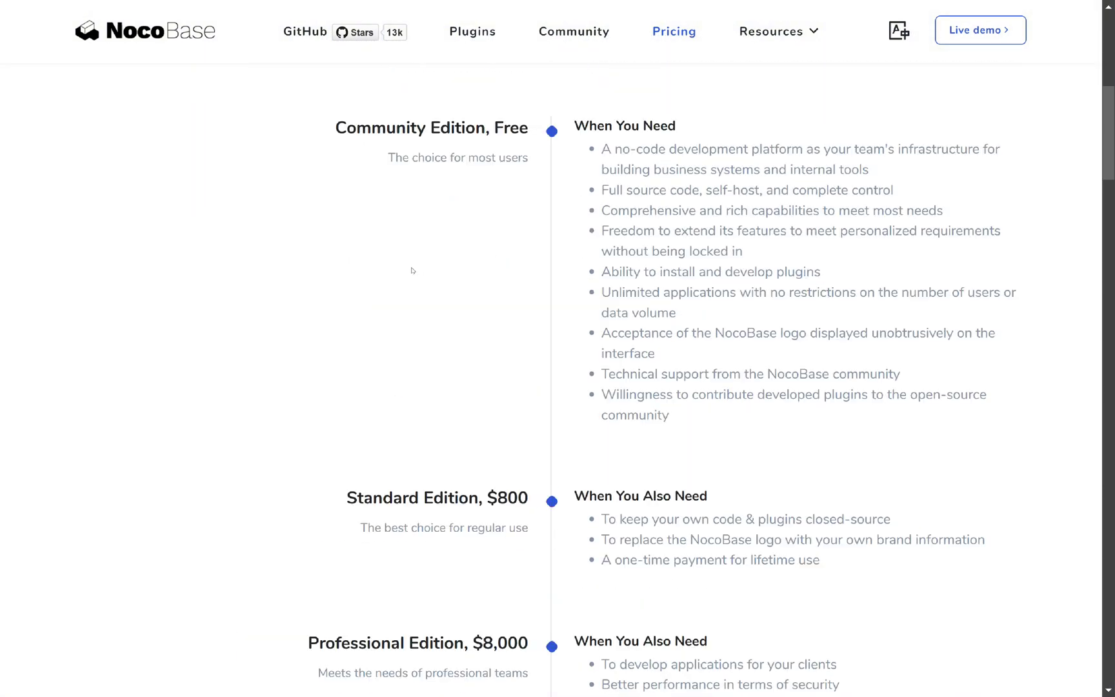
scroll(334, 275, "down", 8)
Step: Open the Tutorials page from the Resources menu and scroll through it
mouse_move(774, 30)
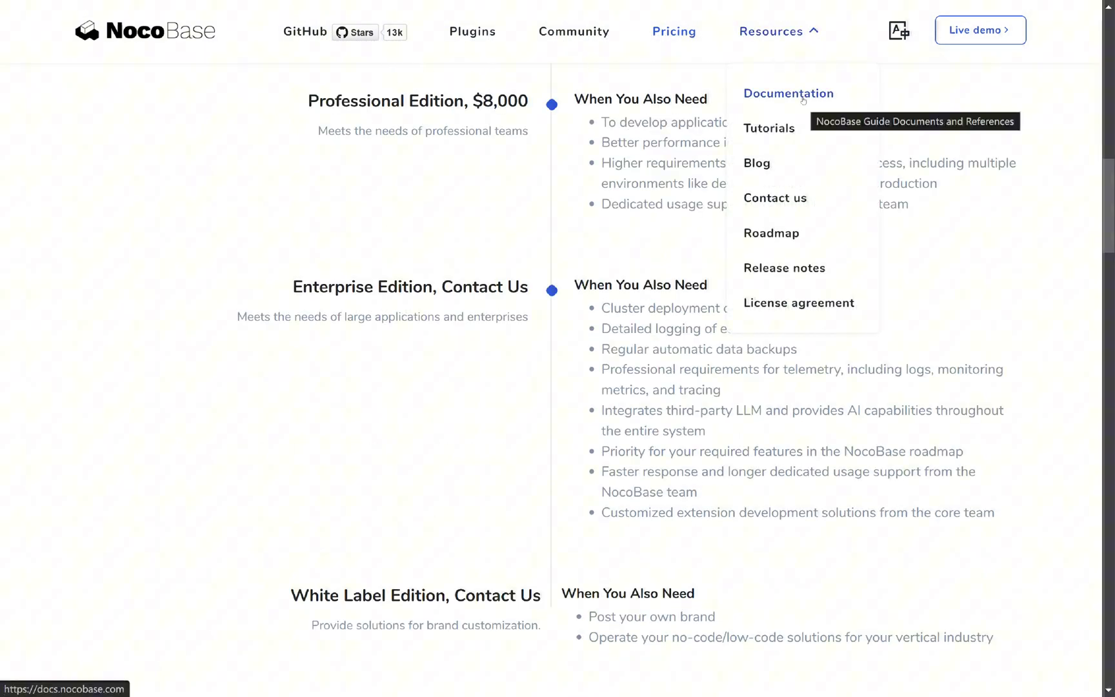
left_click(826, 141)
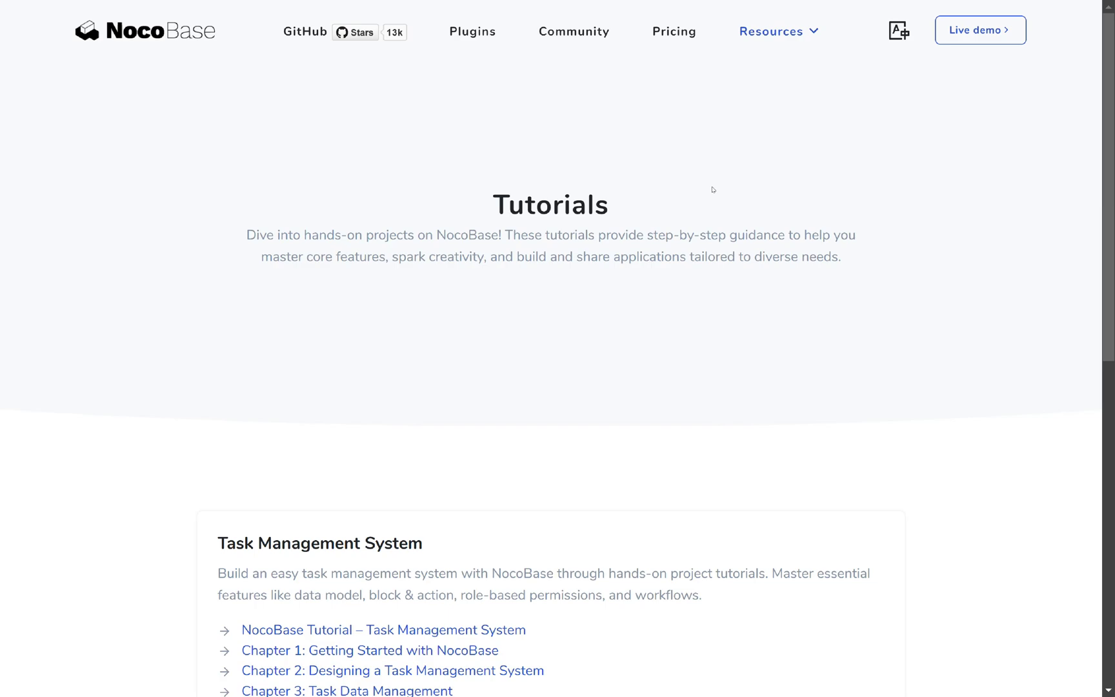
scroll(615, 229, "down", 4)
scroll(642, 270, "up", 1)
scroll(647, 271, "up", 1)
scroll(687, 319, "down", 3)
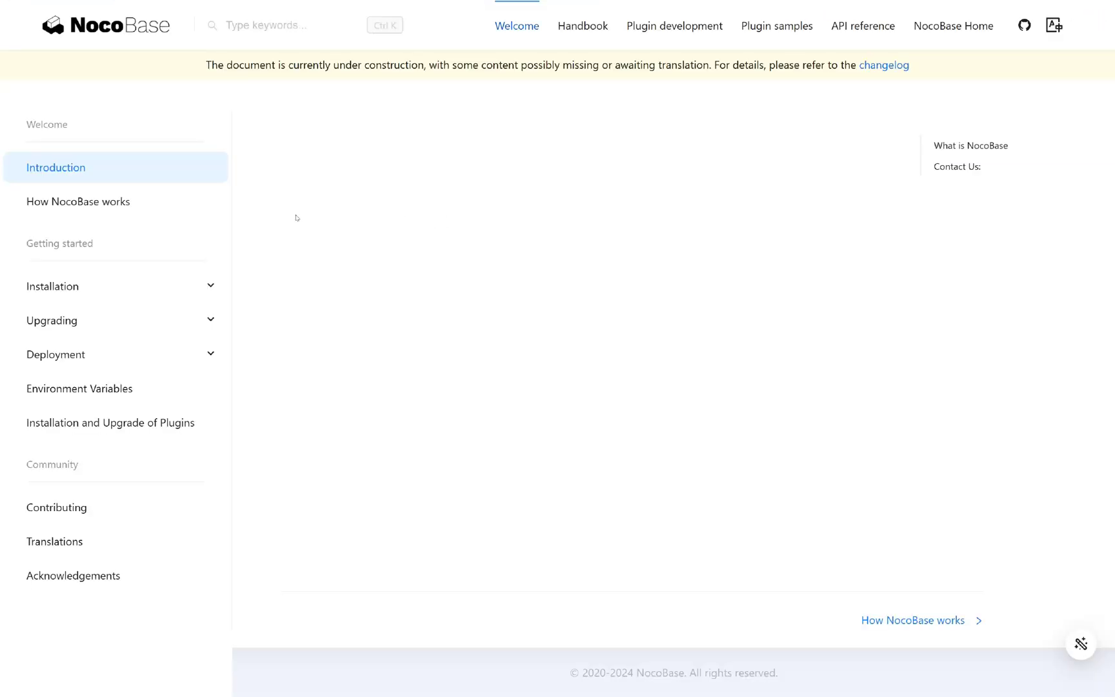
scroll(333, 302, "down", 5)
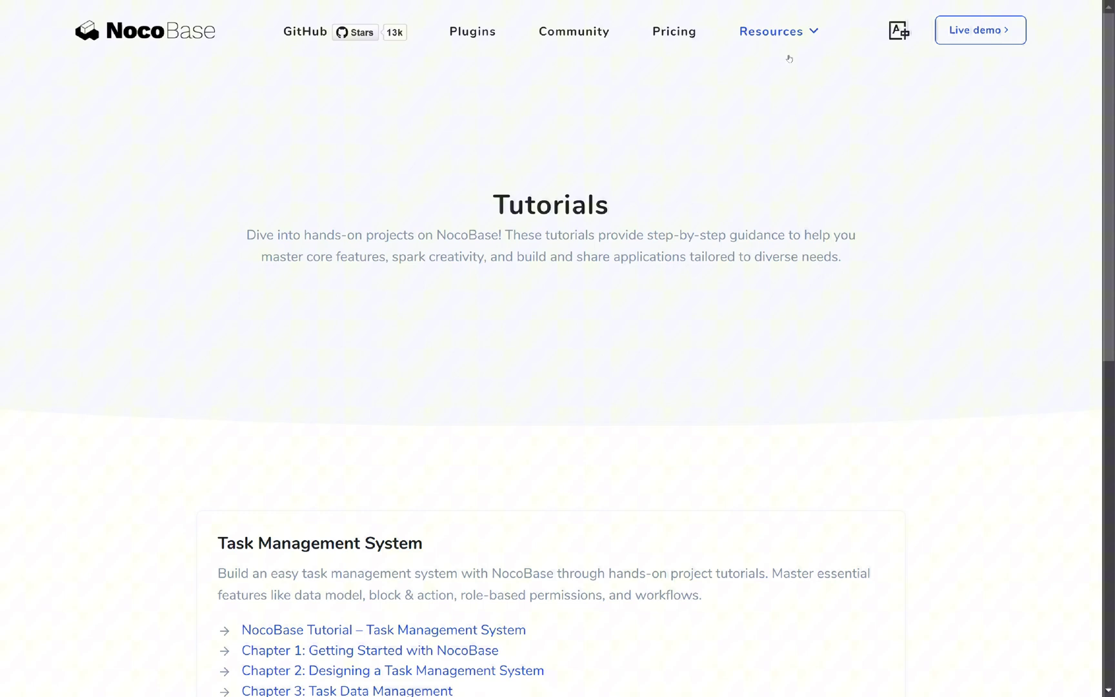
Step: Browse the Blog page, then look over the Contact us page
left_click(756, 162)
scroll(518, 270, "down", 15)
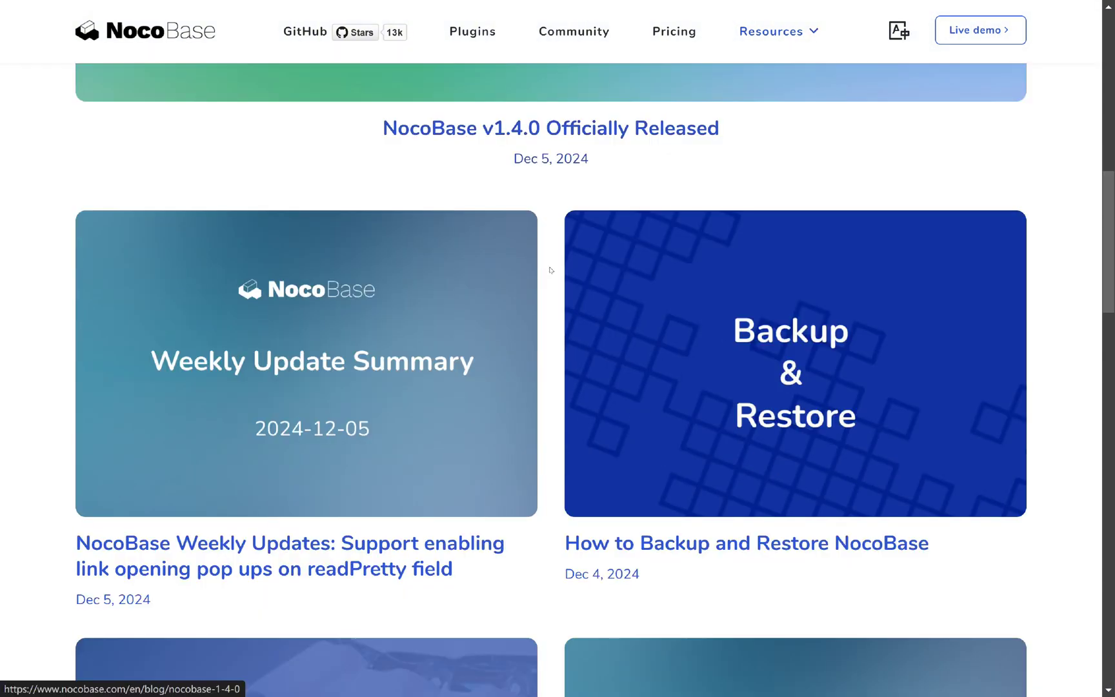
scroll(549, 263, "down", 10)
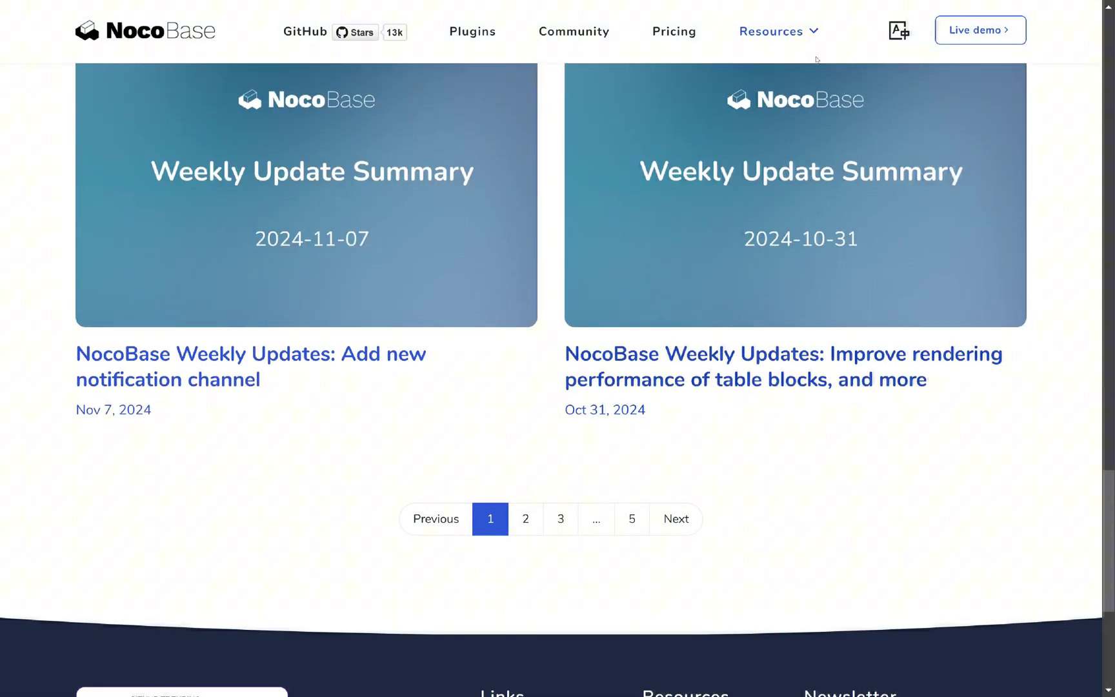
mouse_move(774, 31)
left_click(790, 200)
scroll(523, 391, "down", 3)
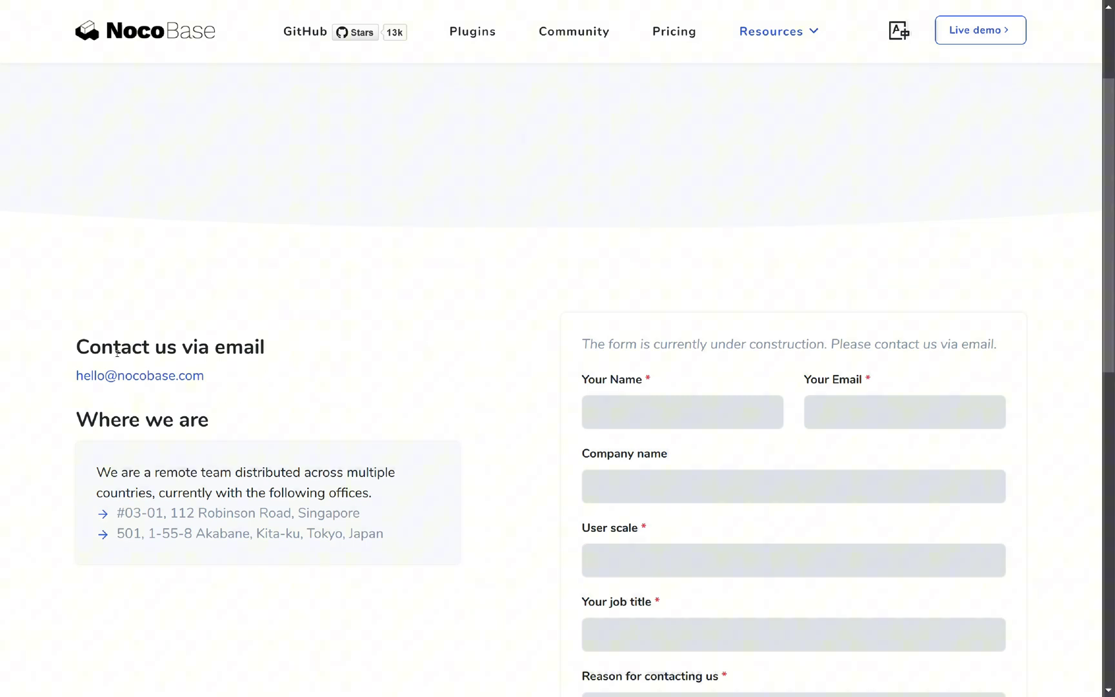
Step: Open the NocoBase roadmap page and scroll through it
mouse_move(774, 31)
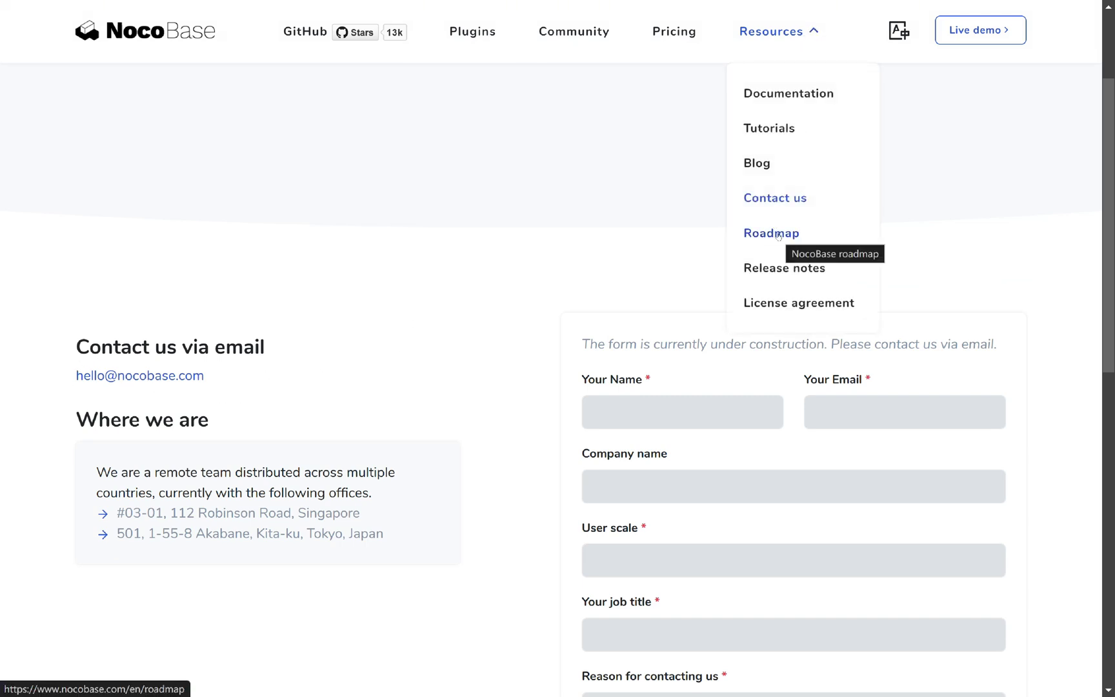
left_click(773, 235)
scroll(688, 303, "down", 10)
scroll(719, 300, "down", 15)
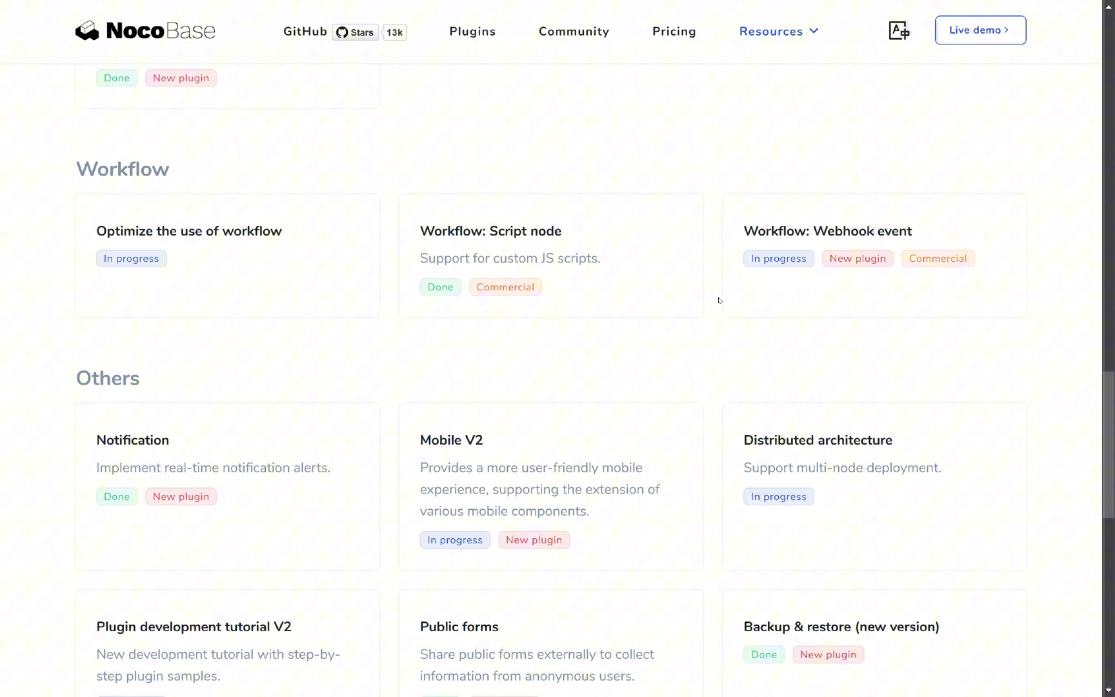
scroll(720, 300, "up", 5)
Step: Open the Community page and paste the saved email address into the demo-site form
left_click(574, 31)
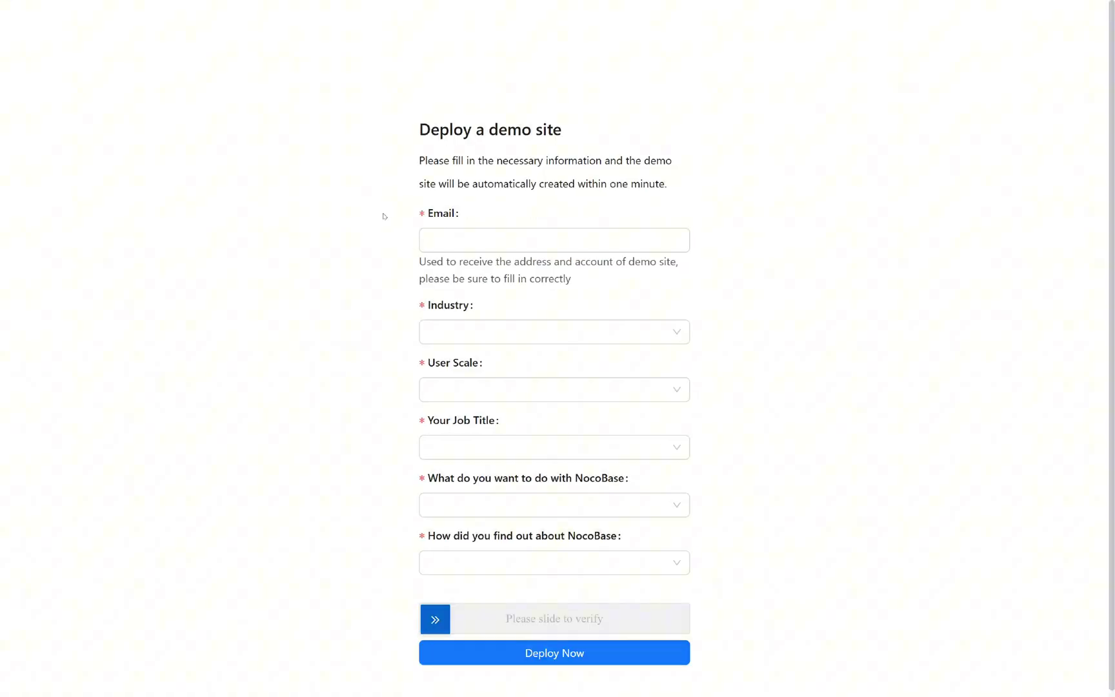
left_click(482, 236)
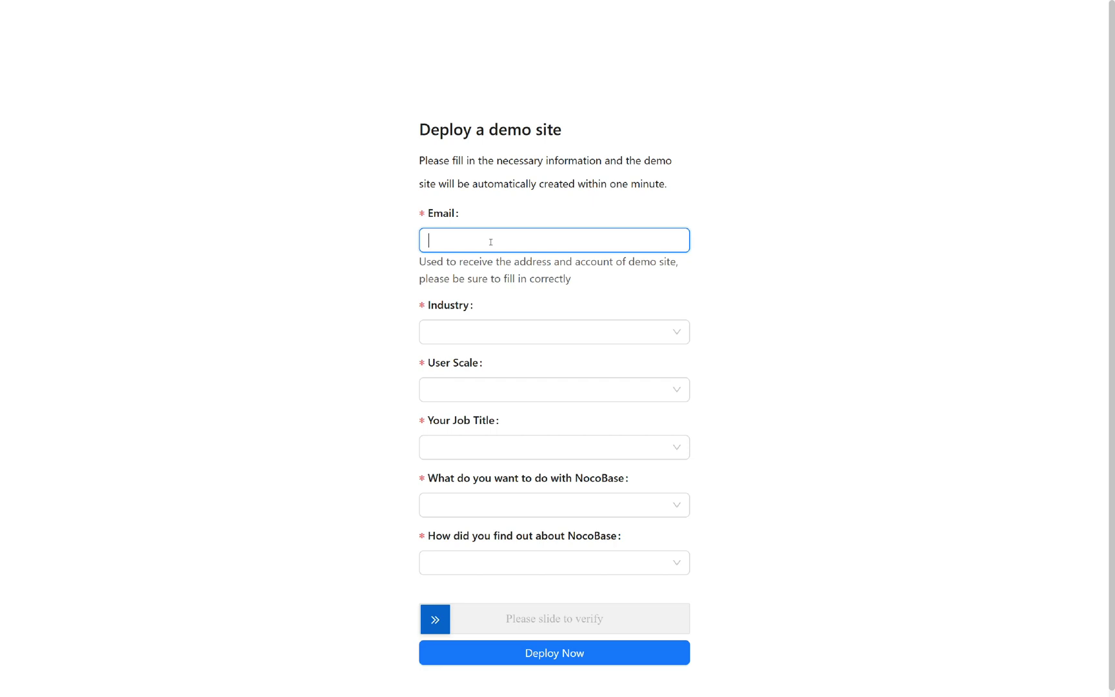
key("super+v")
left_click(510, 438)
Step: Set industry to Technology & Internet, user scale to Small Business, and job title to Other
left_click(554, 332)
left_click(465, 359)
left_click(451, 391)
left_click(465, 417)
left_click(554, 448)
left_click(455, 553)
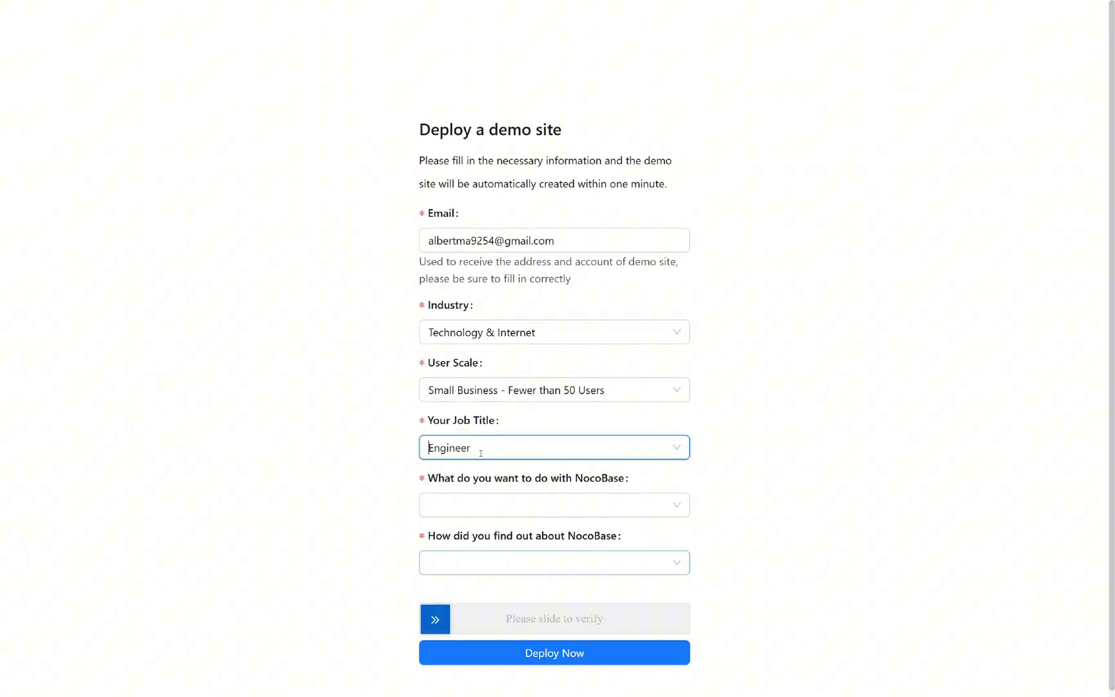
left_click(448, 553)
left_click(554, 505)
Step: Choose Study or research as intended use, GitHub as discovery source, and pass the slide verification
left_click(468, 607)
left_click(555, 562)
left_click(450, 383)
left_click(189, 518)
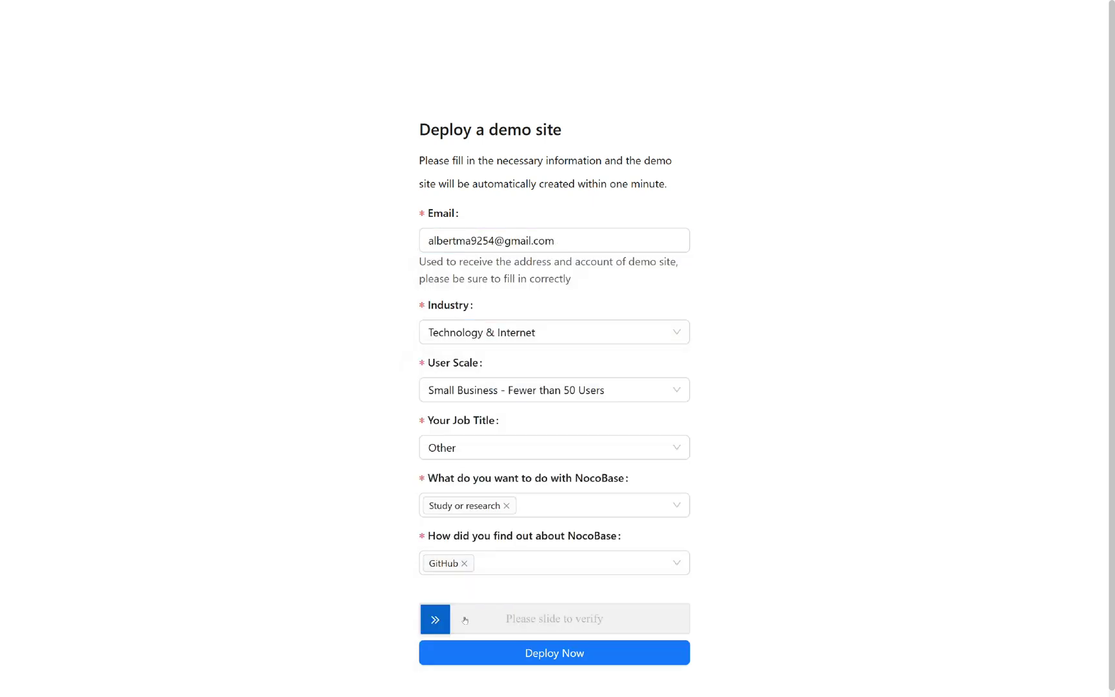
left_click_drag(435, 619, 683, 619)
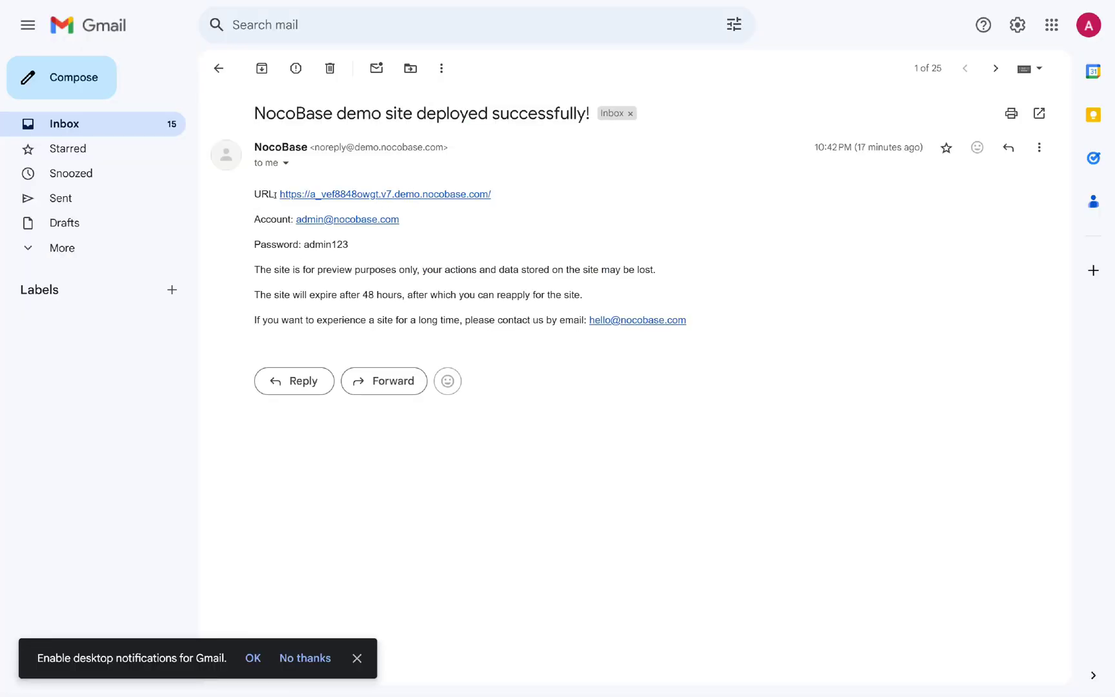
Step: Highlight the Account, Password and 48-hour expiry lines in the deployment email, then clear the highlight
double_click(264, 220)
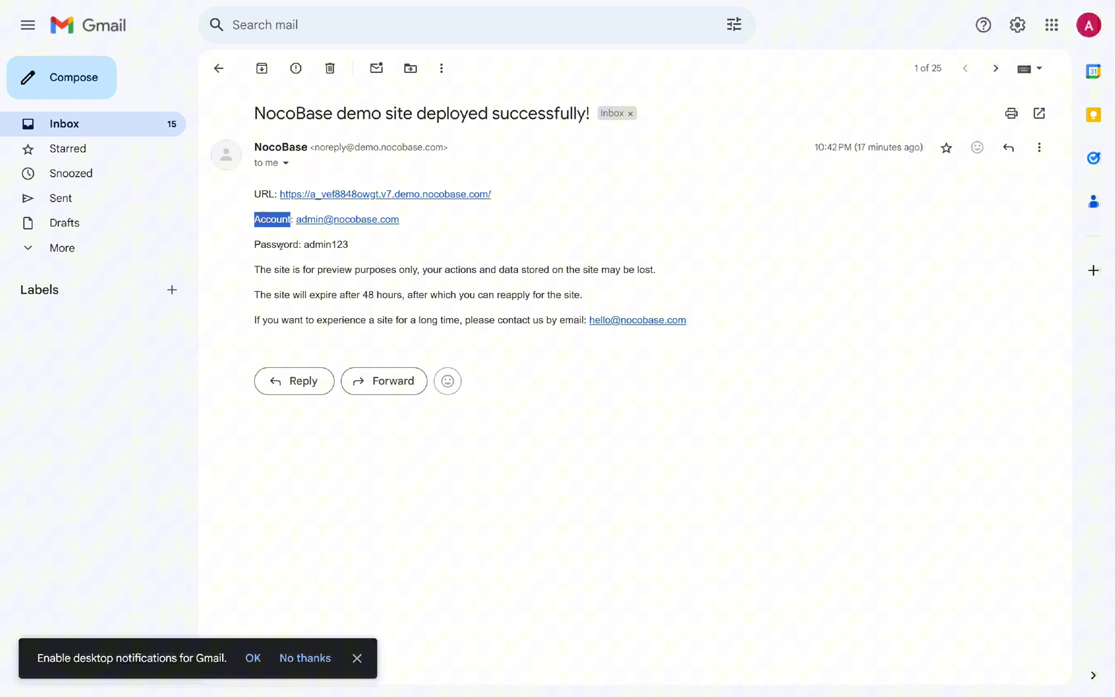
double_click(276, 244)
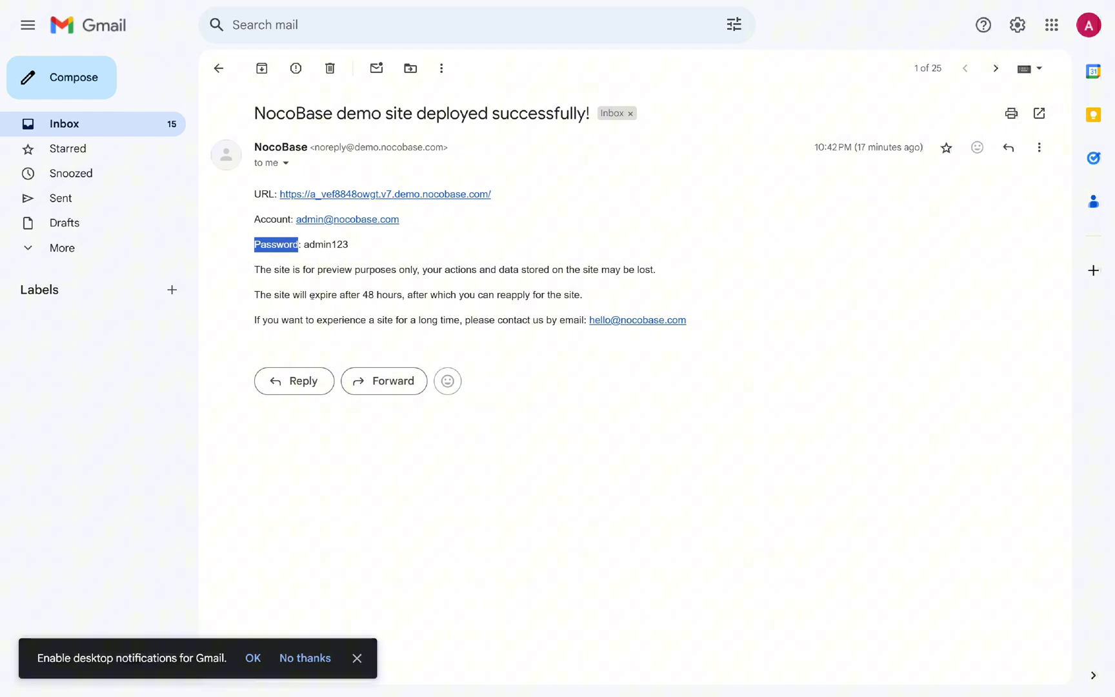
left_click_drag(331, 297, 408, 306)
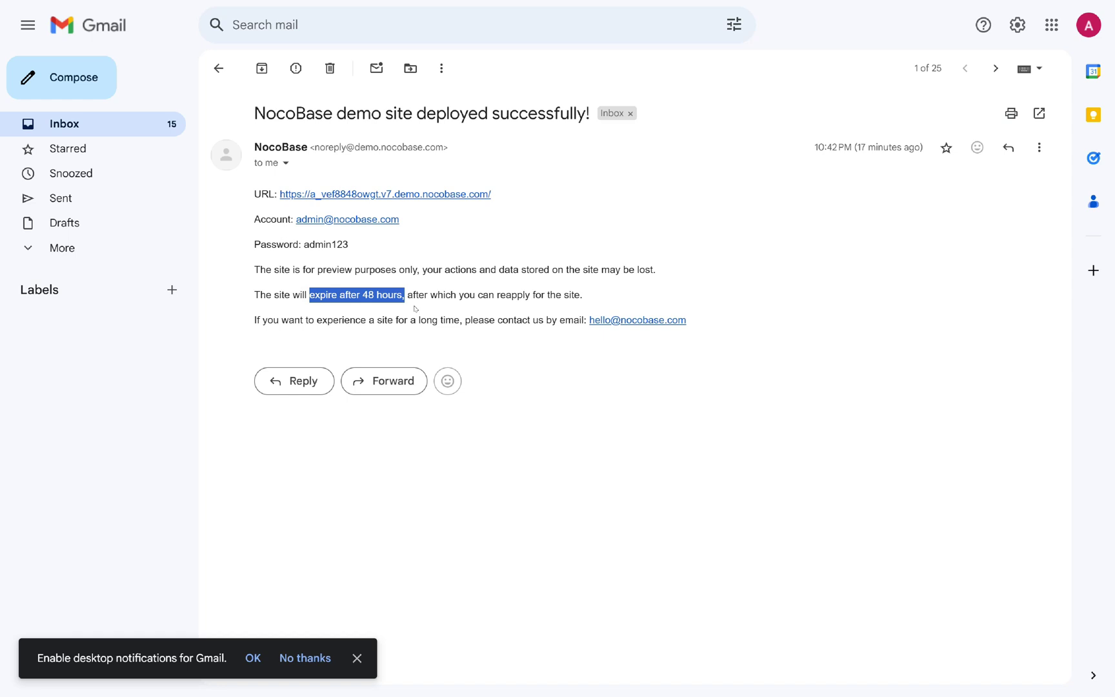
left_click(451, 297)
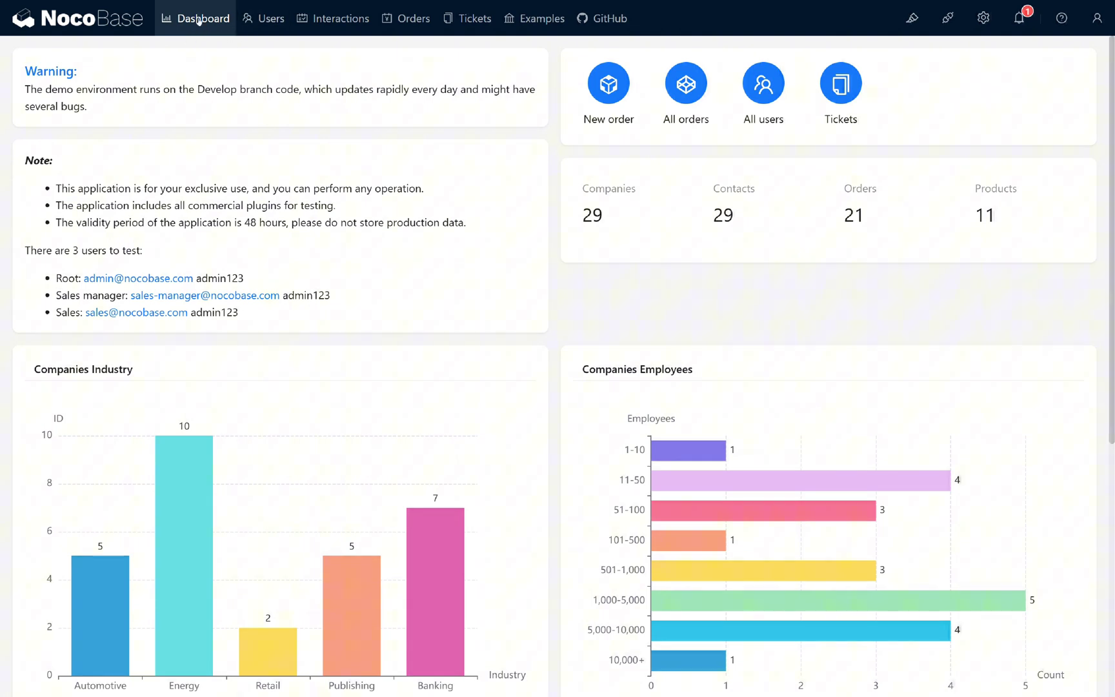
Step: Visit the Companies board, Interactions calendar and New order form, ending on in-progress Tickets
left_click(267, 27)
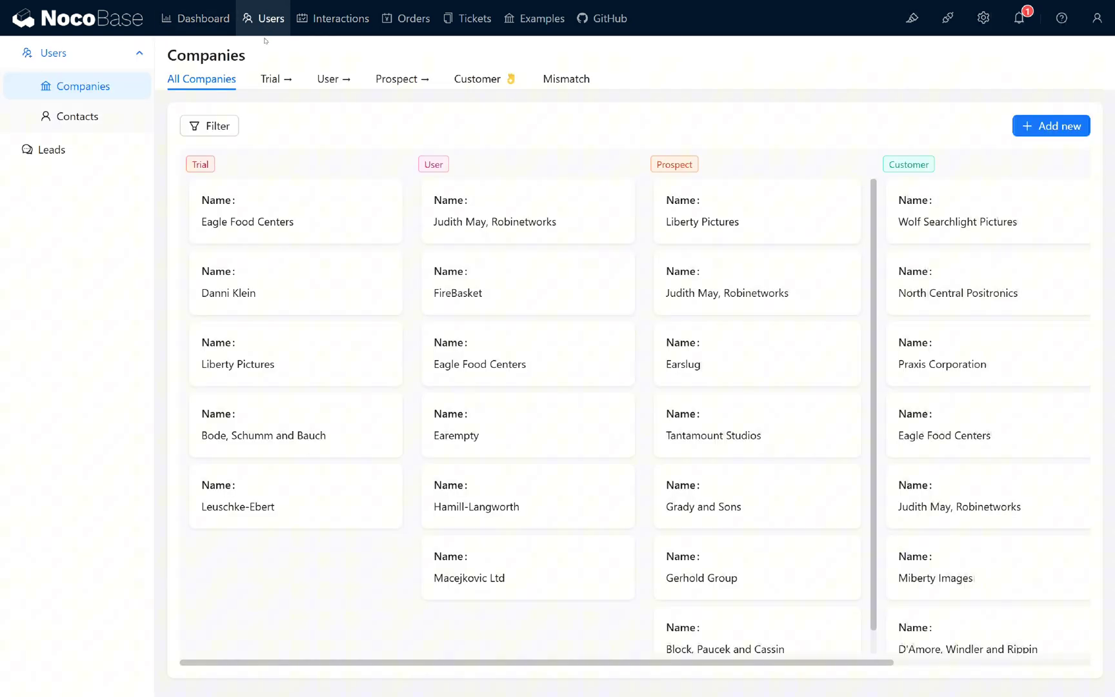
left_click(328, 19)
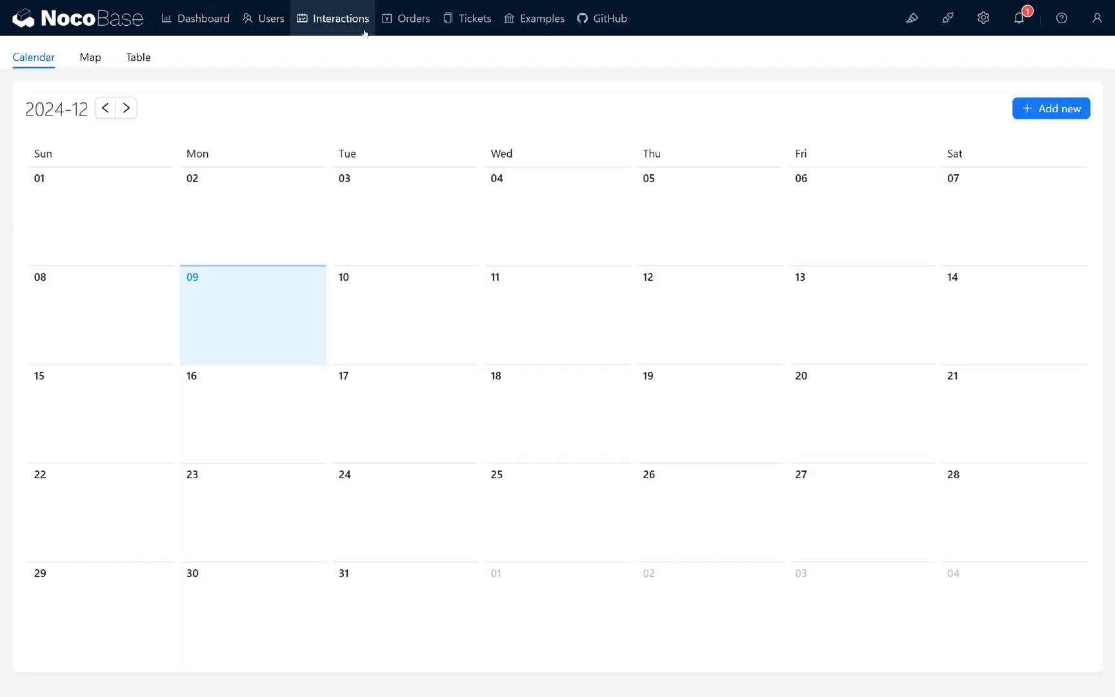
left_click(420, 25)
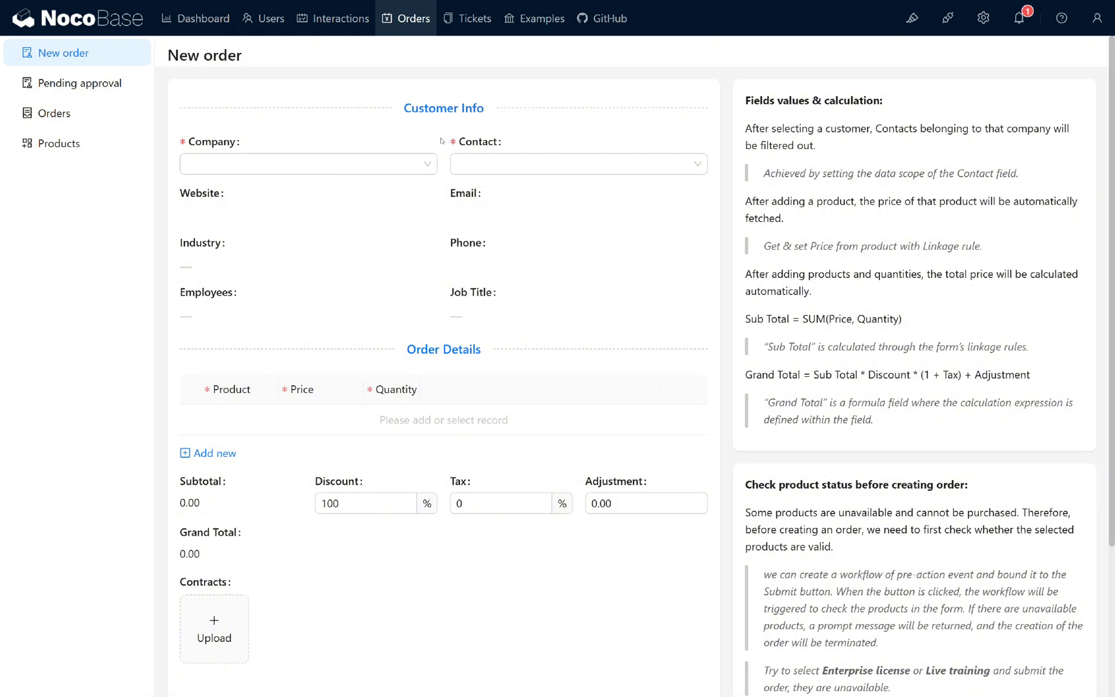
left_click(467, 18)
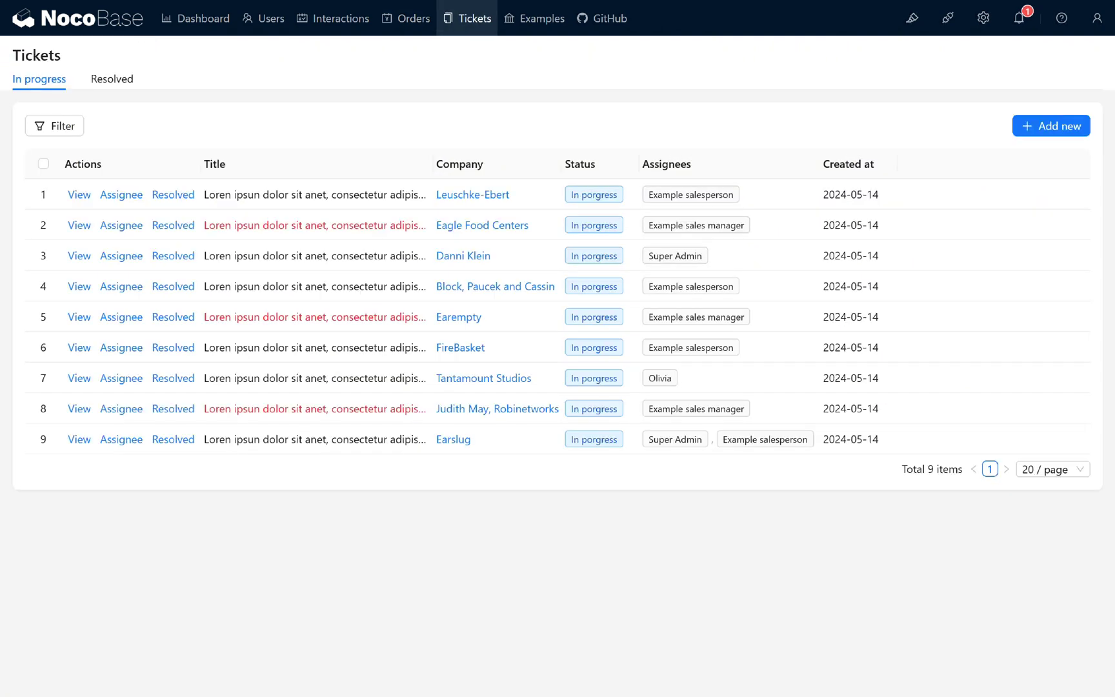
Step: Turn on UI Editor, add a menu page titled 'Demo', and open it
left_click(913, 18)
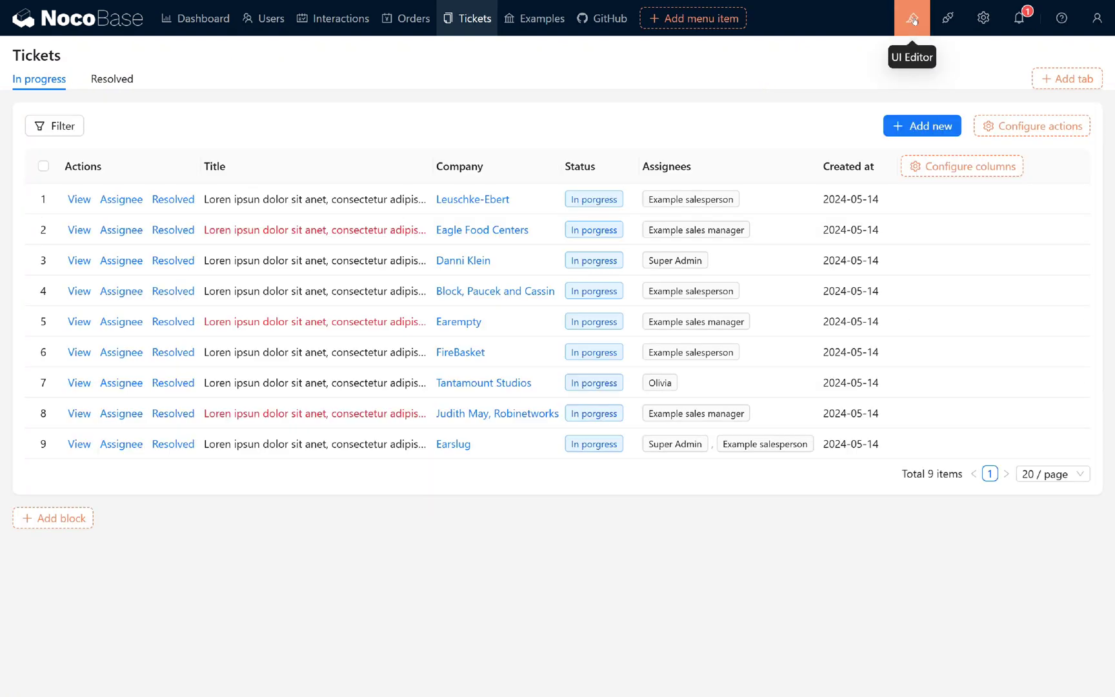
mouse_move(677, 18)
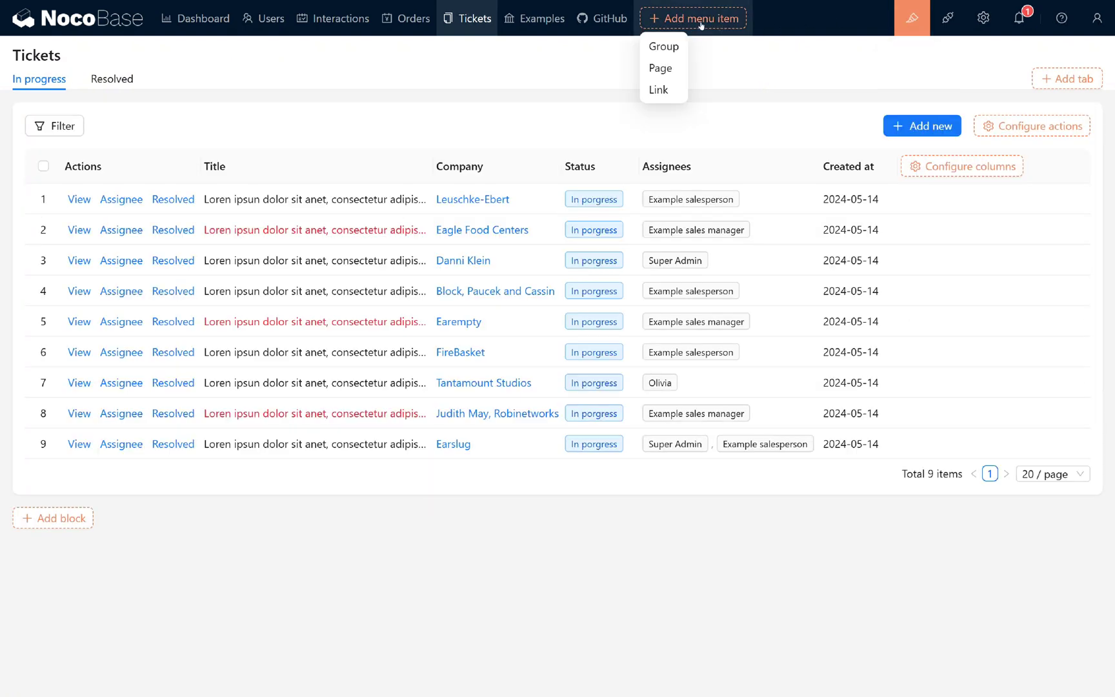
left_click(669, 72)
left_click(439, 142)
type("Demo")
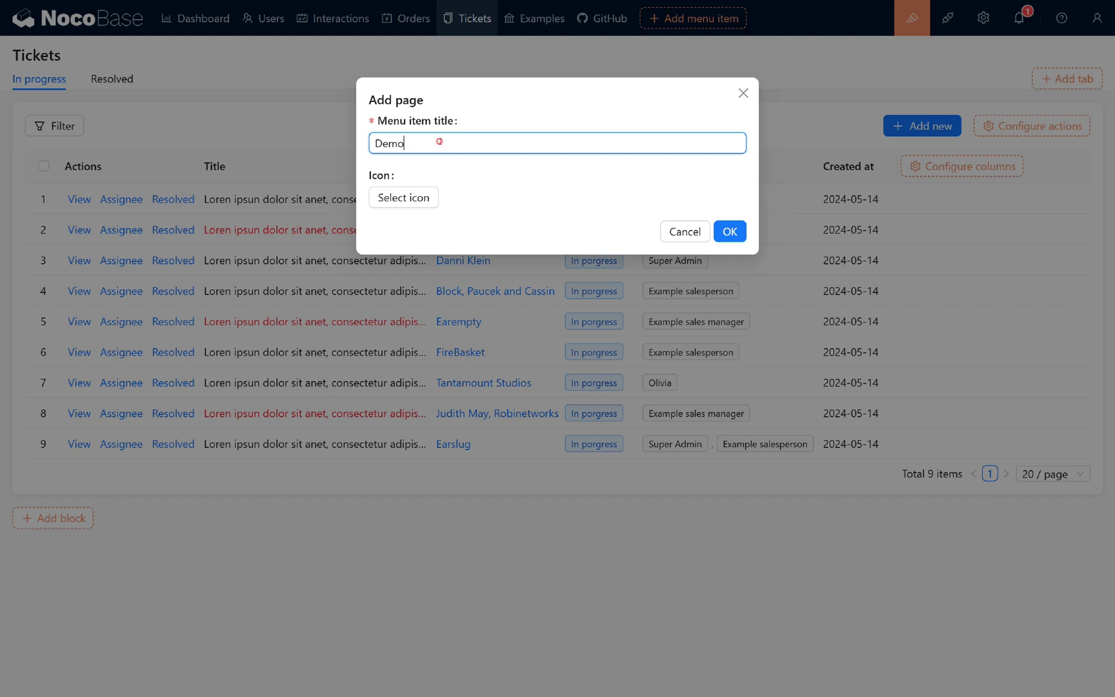
key("Return")
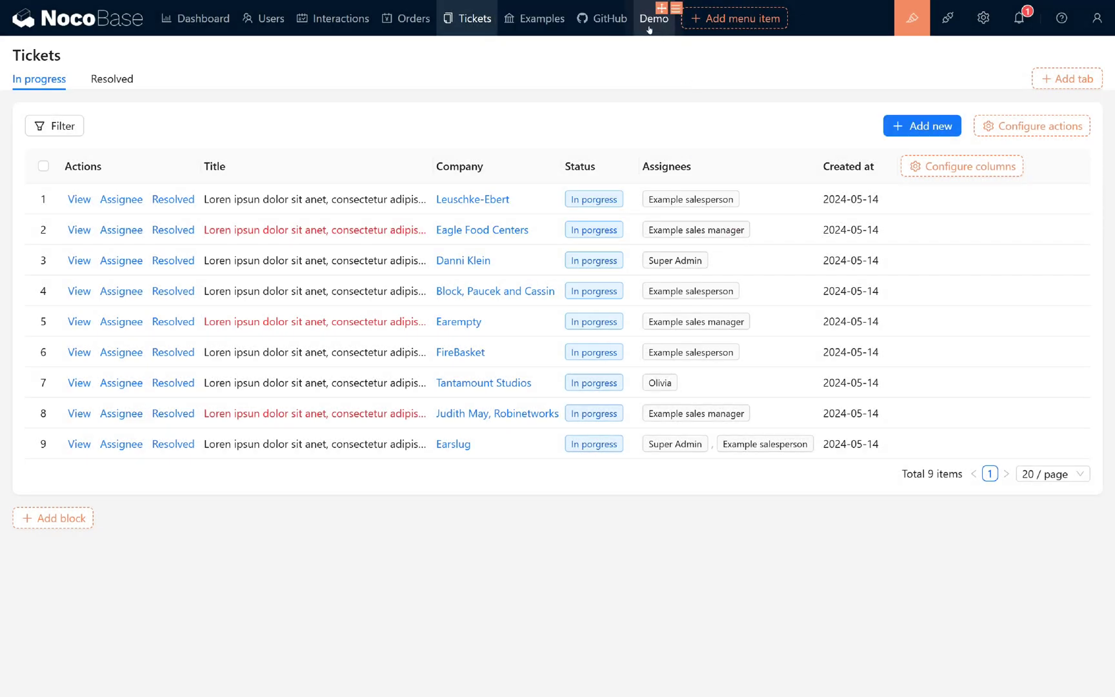
left_click(652, 19)
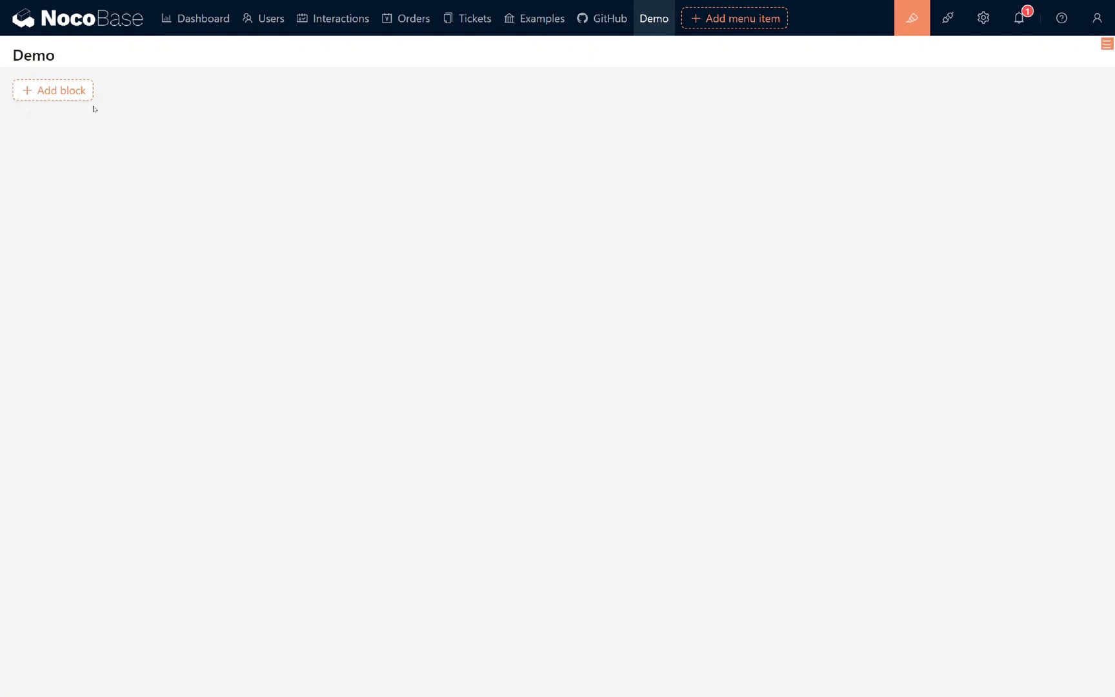
Step: Add a table block for the Users collection to the Demo page
mouse_move(58, 94)
mouse_move(126, 144)
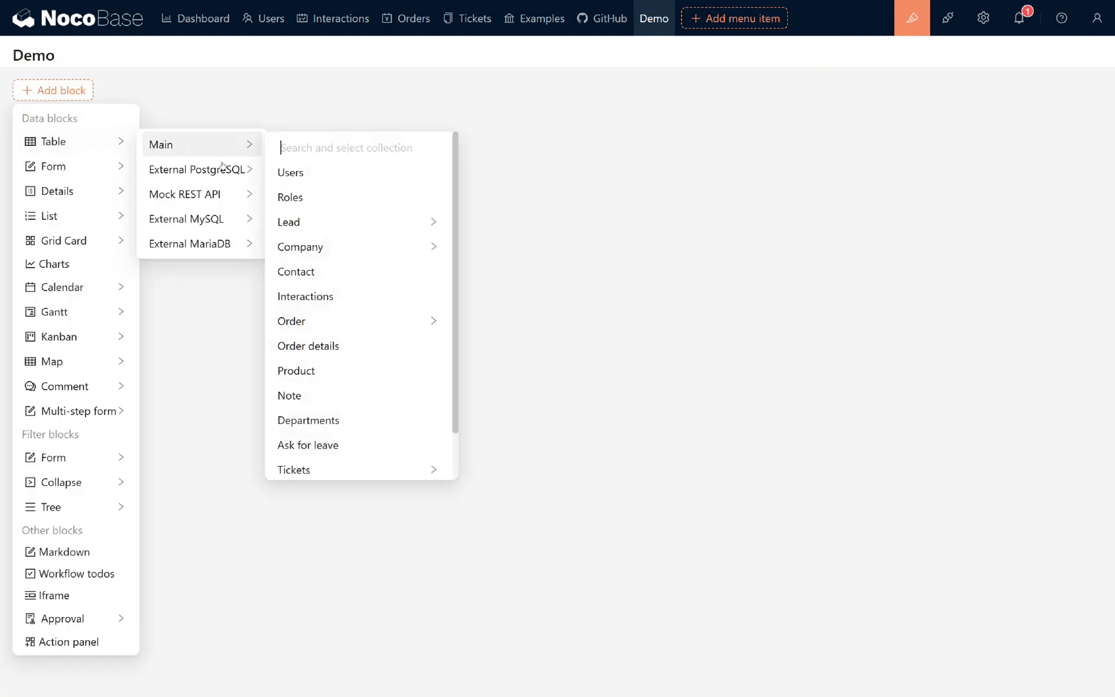
left_click(320, 177)
Step: Show the Nickname, Username, Email, Phone and Created by columns in the Users table
mouse_move(252, 152)
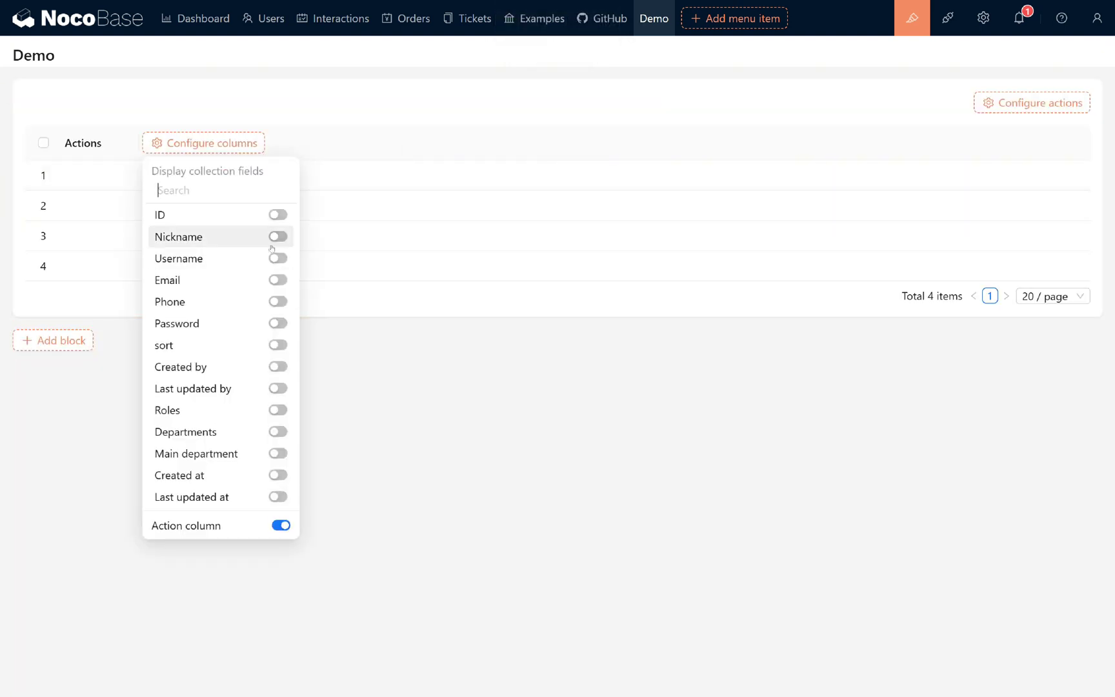
left_click(277, 236)
left_click(277, 258)
left_click(278, 280)
left_click(278, 301)
left_click(278, 367)
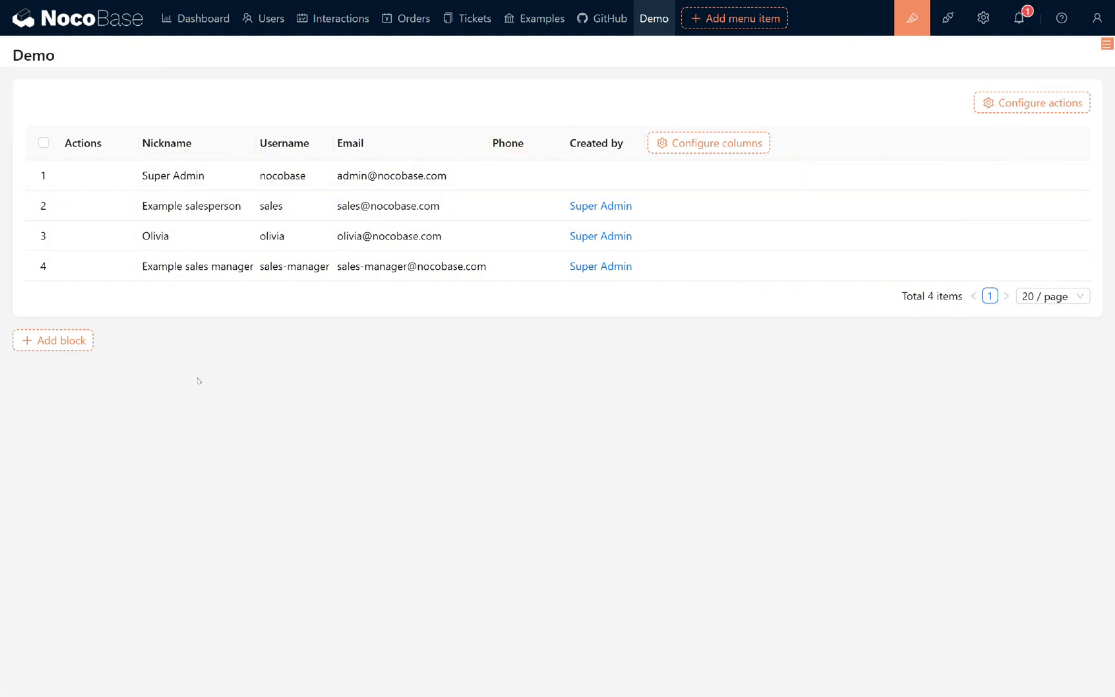
mouse_move(67, 346)
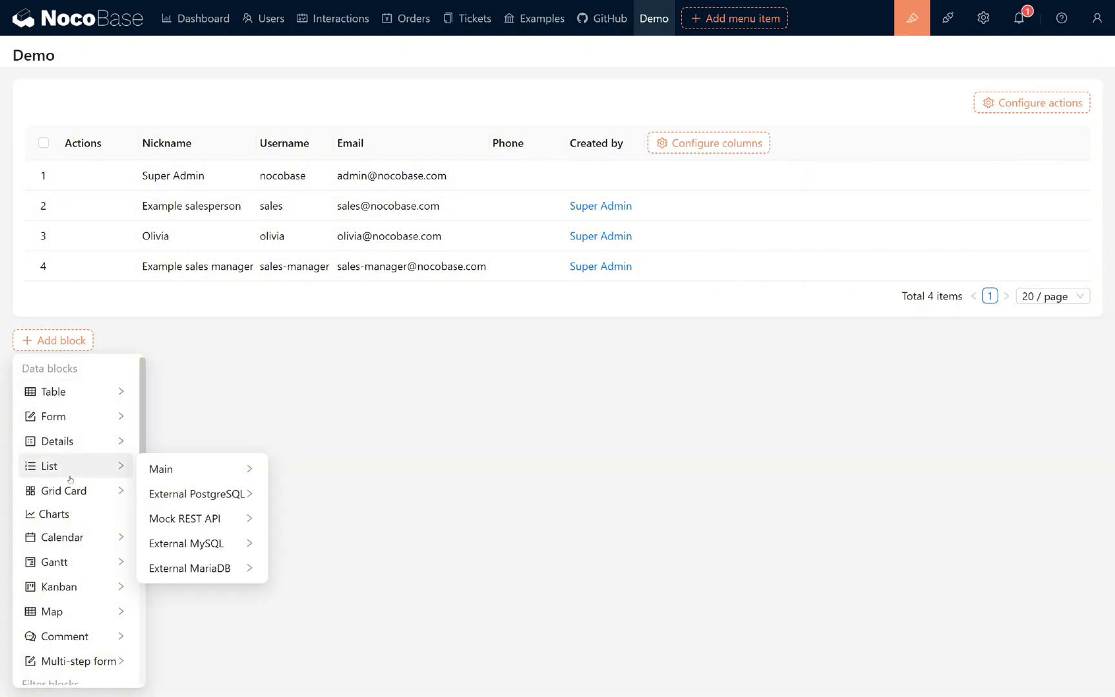
scroll(76, 468, "down", 3)
scroll(76, 468, "up", 3)
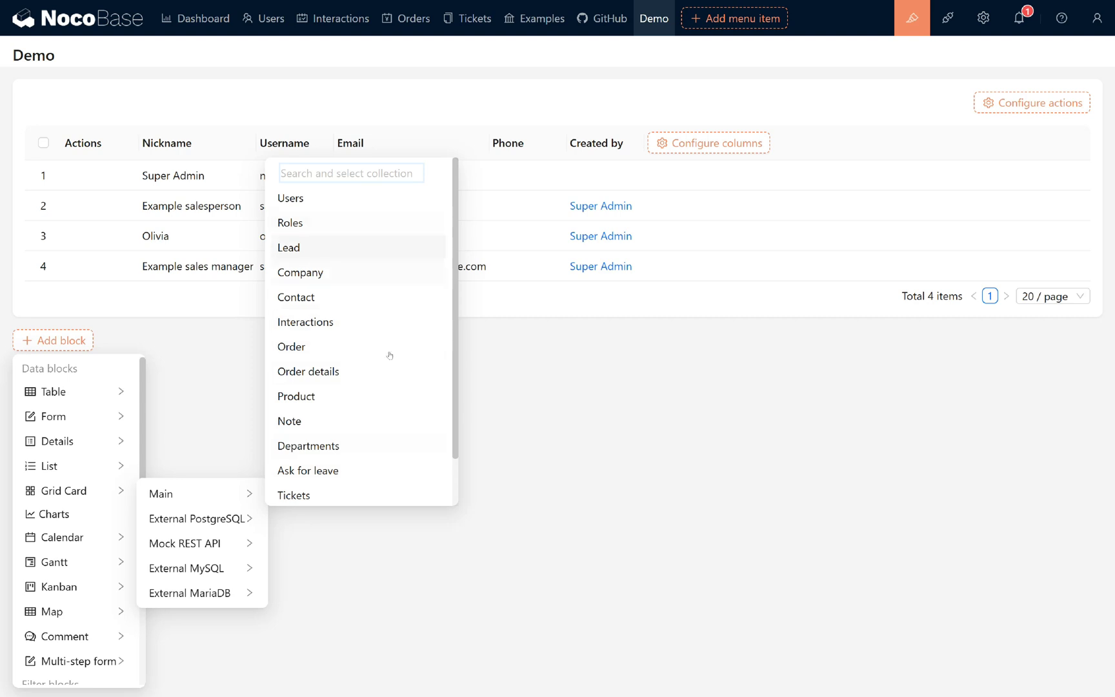
Step: Open the Plugin manager and scroll through the plugin list
left_click(946, 18)
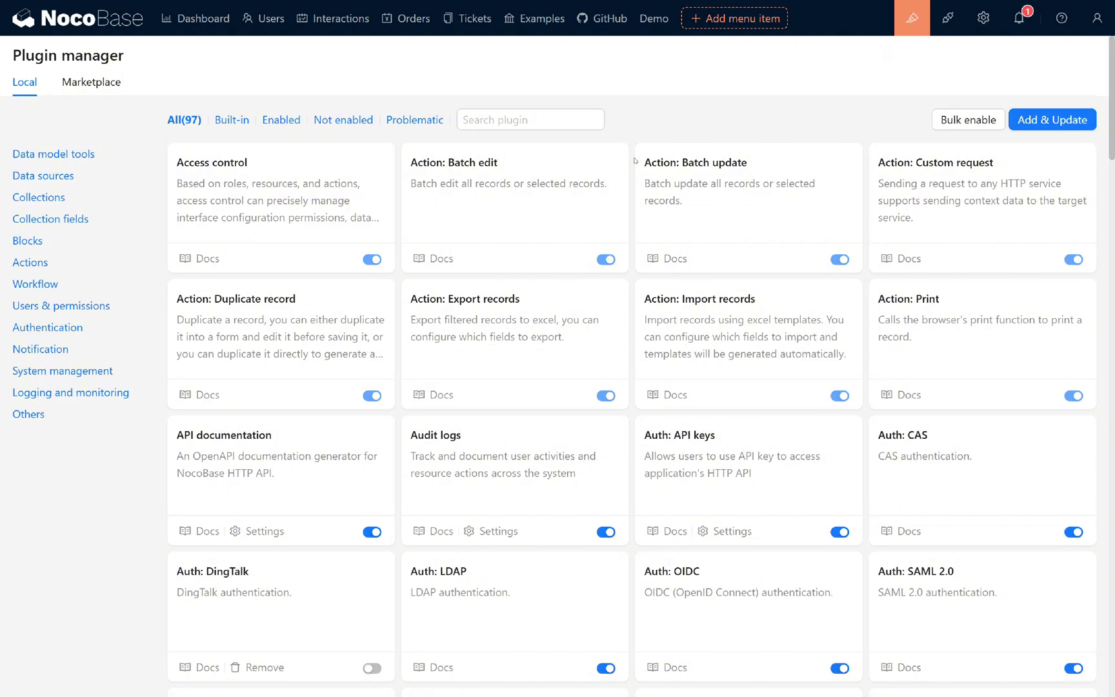
scroll(863, 150, "down", 5)
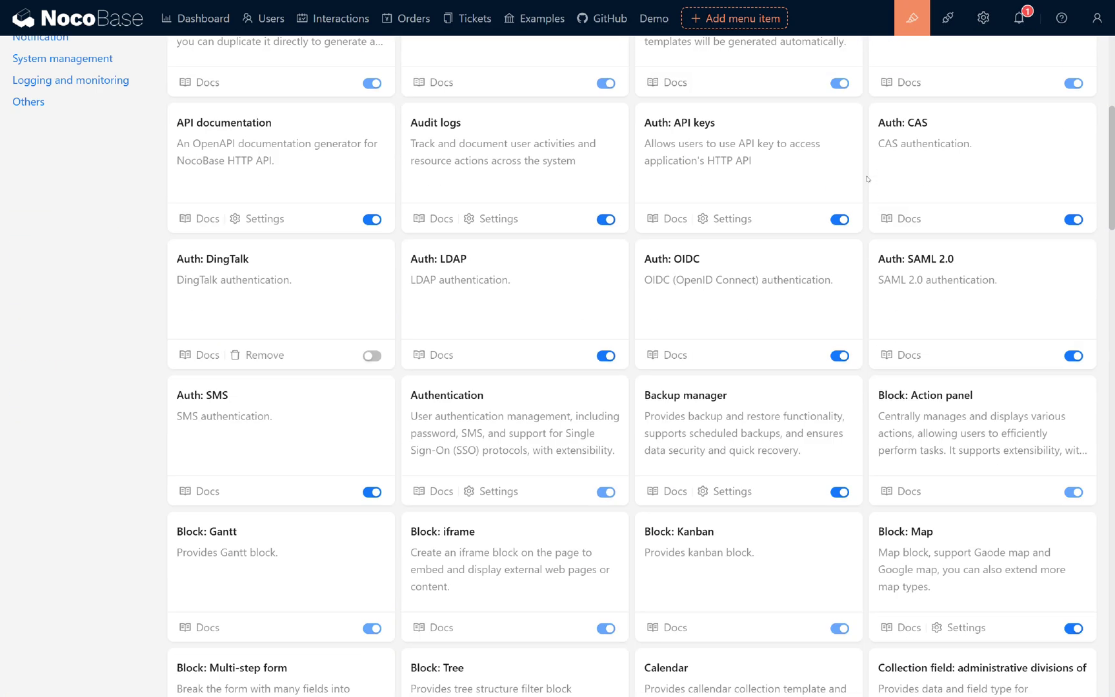
scroll(866, 174, "up", 5)
scroll(868, 184, "down", 5)
scroll(868, 184, "up", 5)
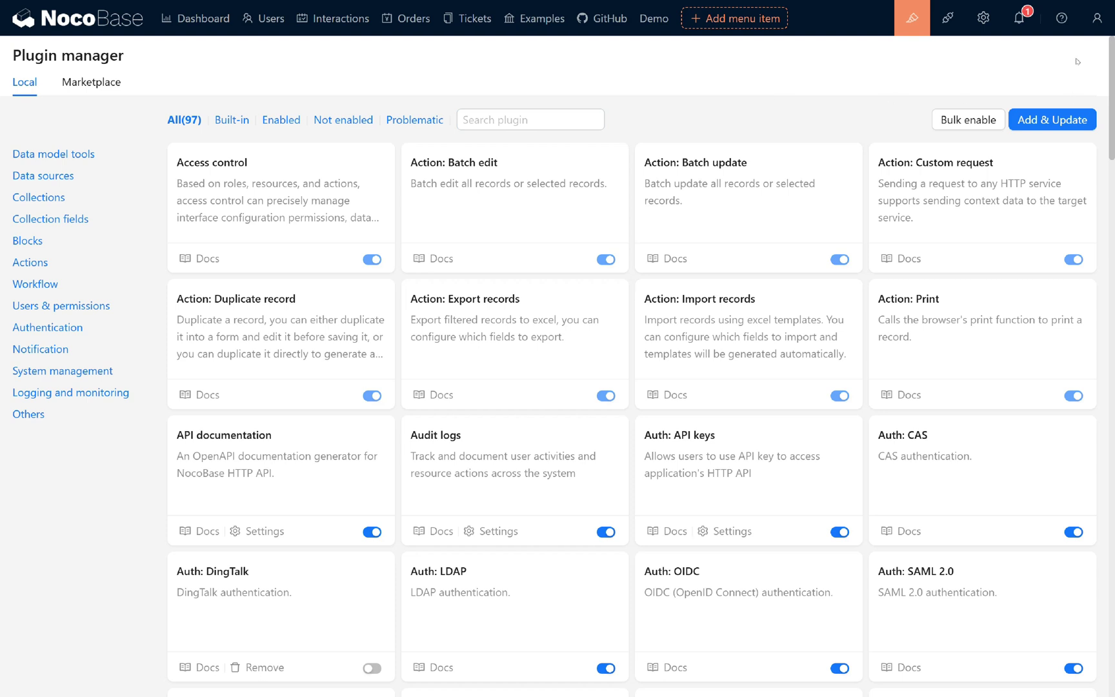
Step: Switch the interface theme to Dark from the avatar menu
mouse_move(1097, 18)
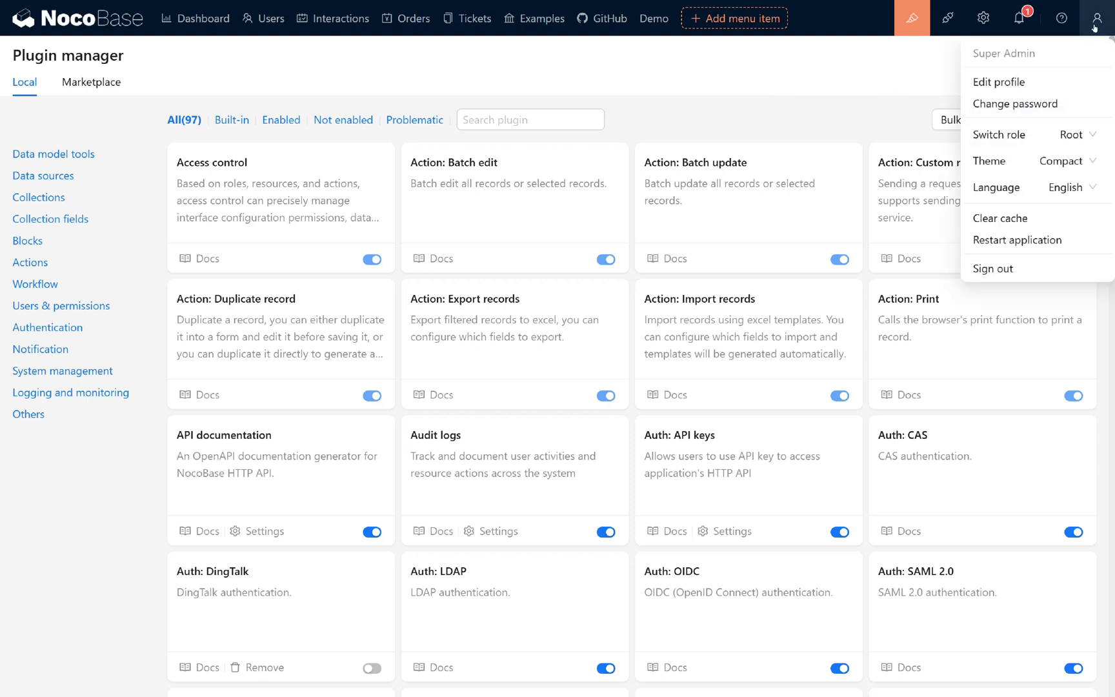
left_click(1058, 161)
left_click(1059, 161)
left_click(1075, 163)
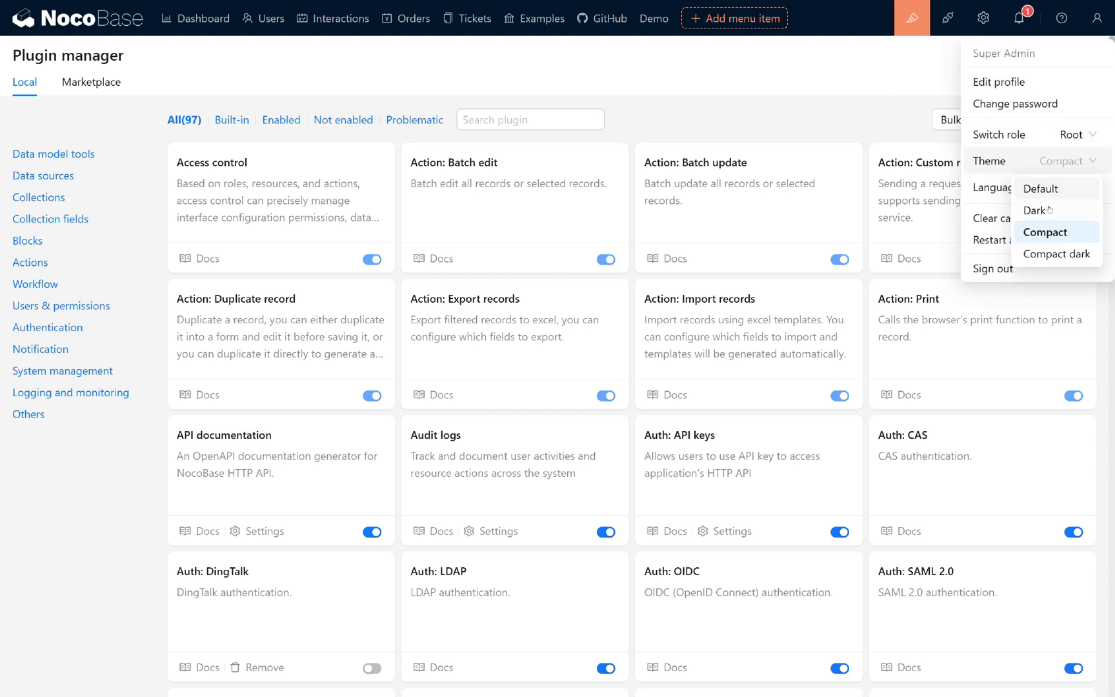
left_click(1062, 220)
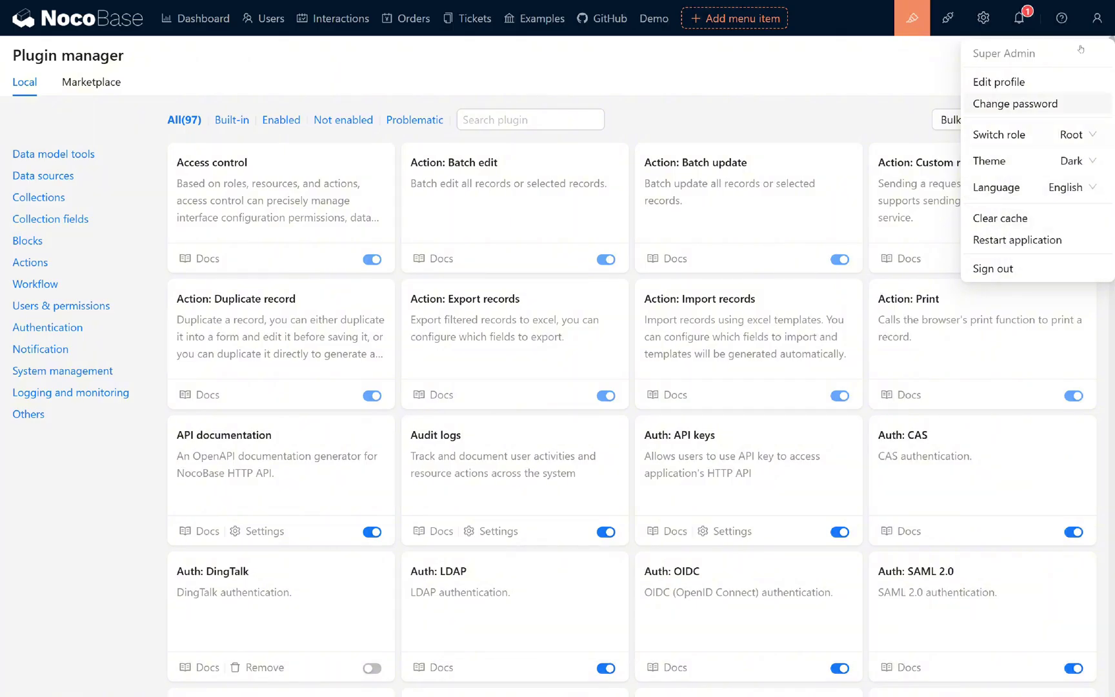
left_click(1062, 180)
Step: Switch back to the Compact theme and search the plugin list for 'theme'
left_click(1045, 256)
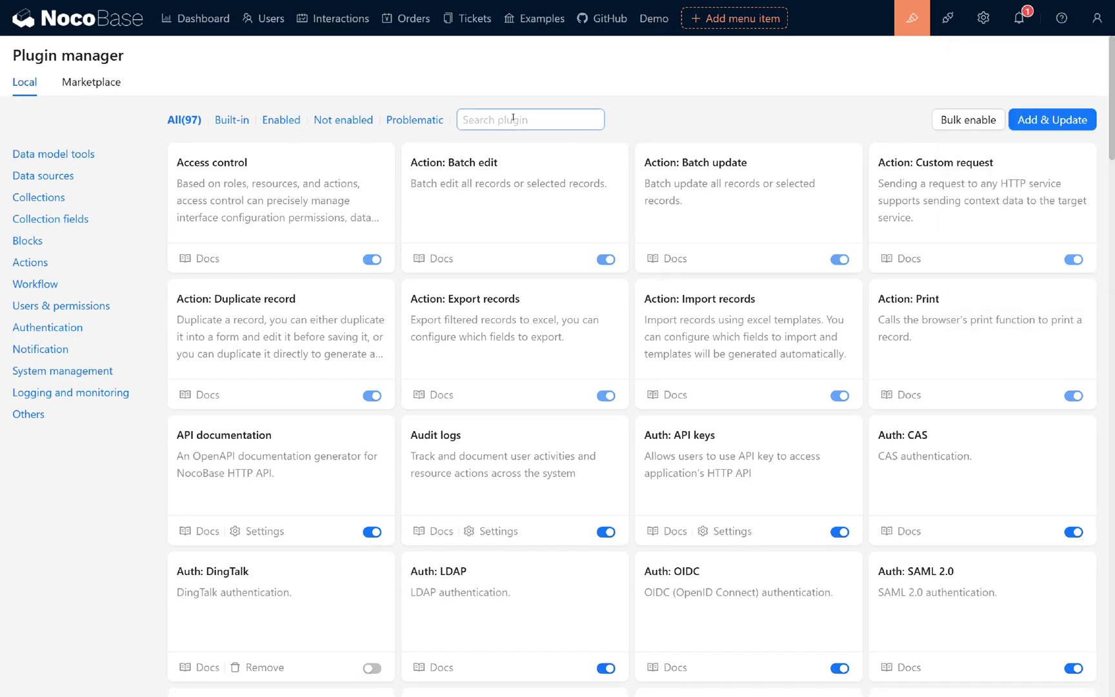
left_click(557, 122)
type("thme")
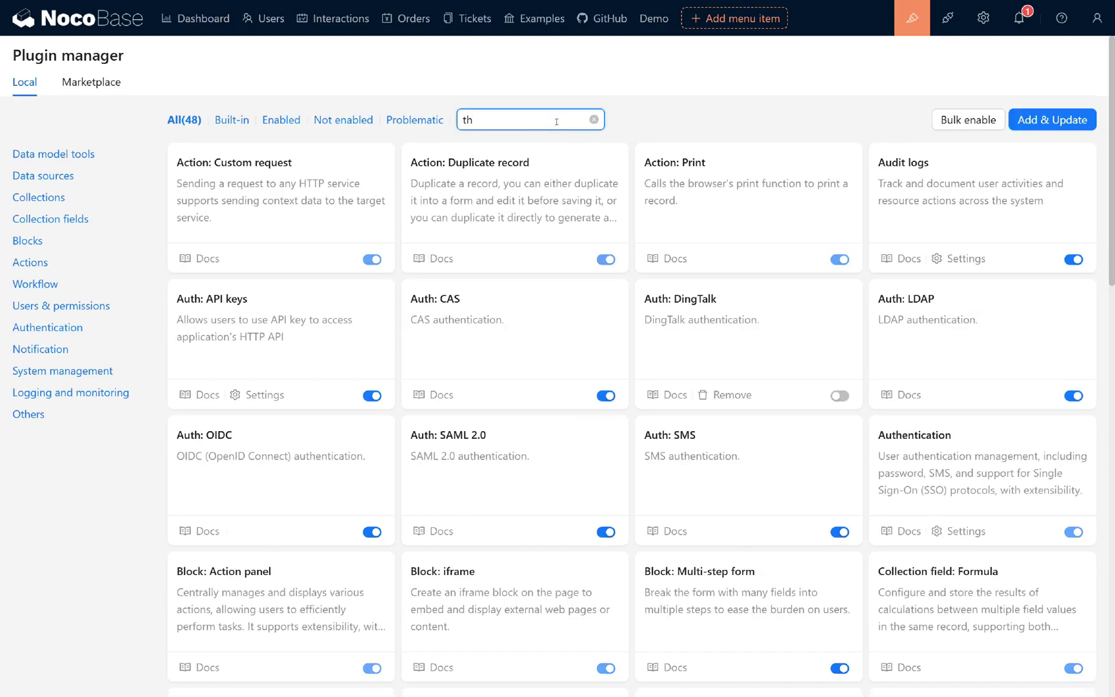
key("BackSpace")
key("BackSpace")
type("eme")
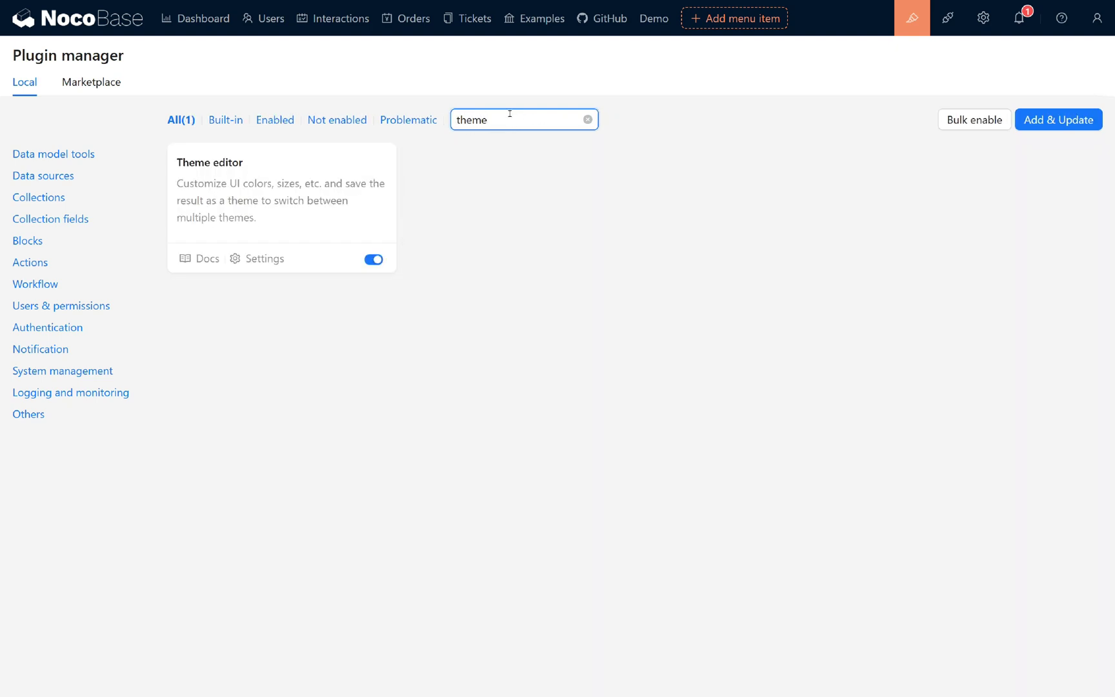
Step: Disable the Theme editor plugin, then search the plugins for 'theme' again
left_click(374, 260)
left_click(687, 127)
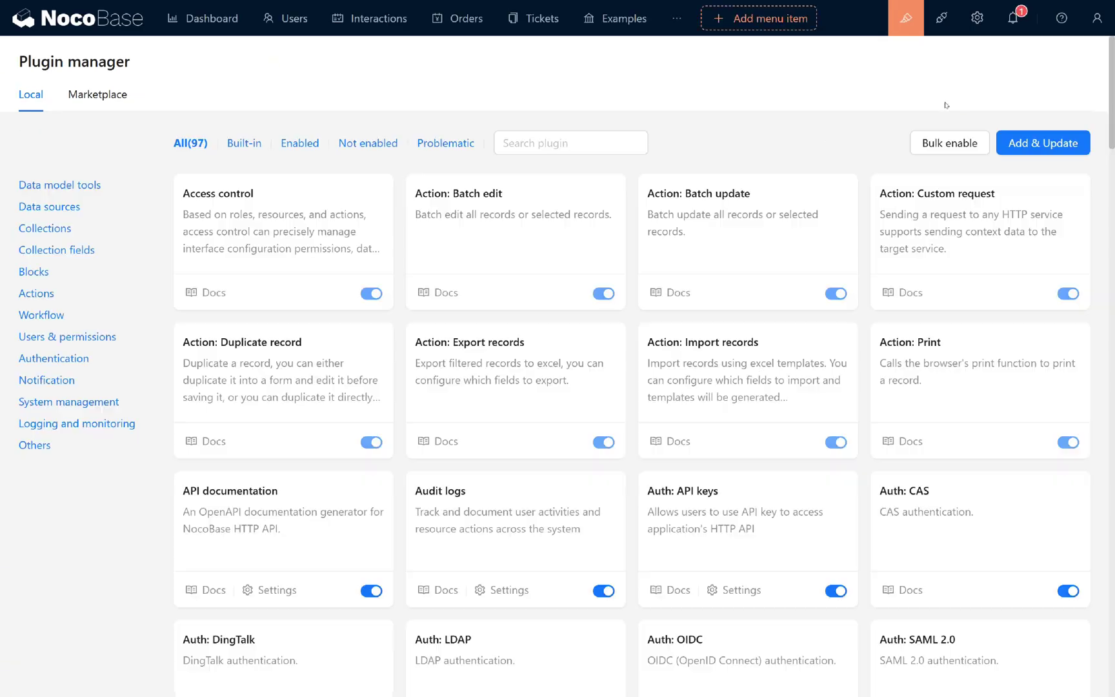
mouse_move(1097, 18)
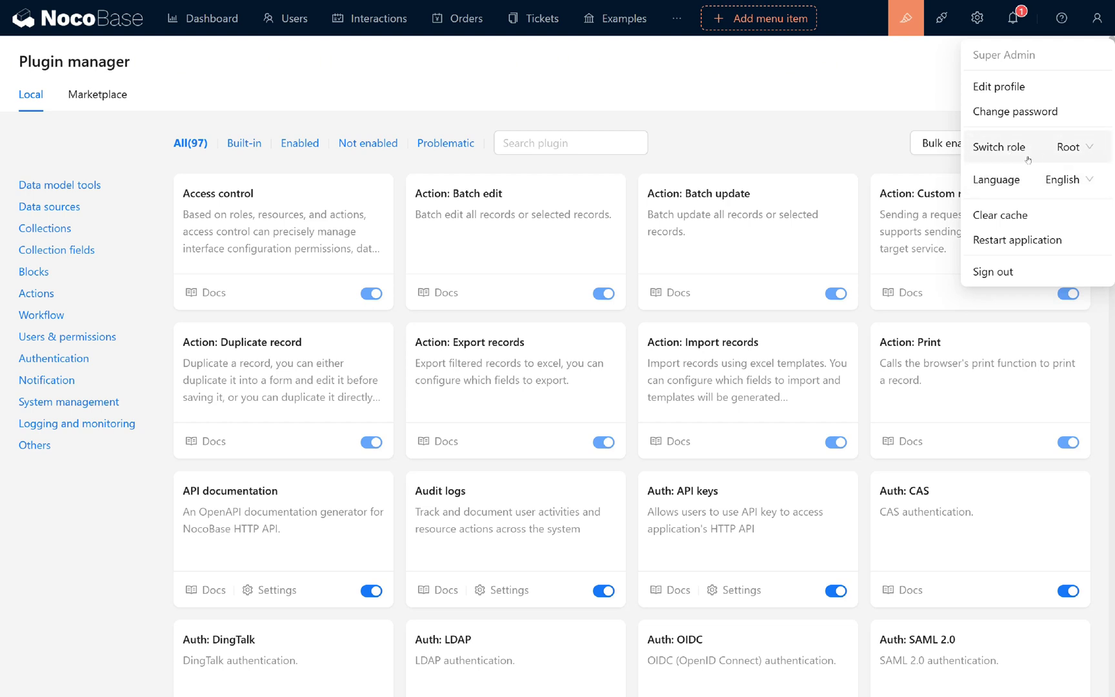
left_click(568, 142)
type("th")
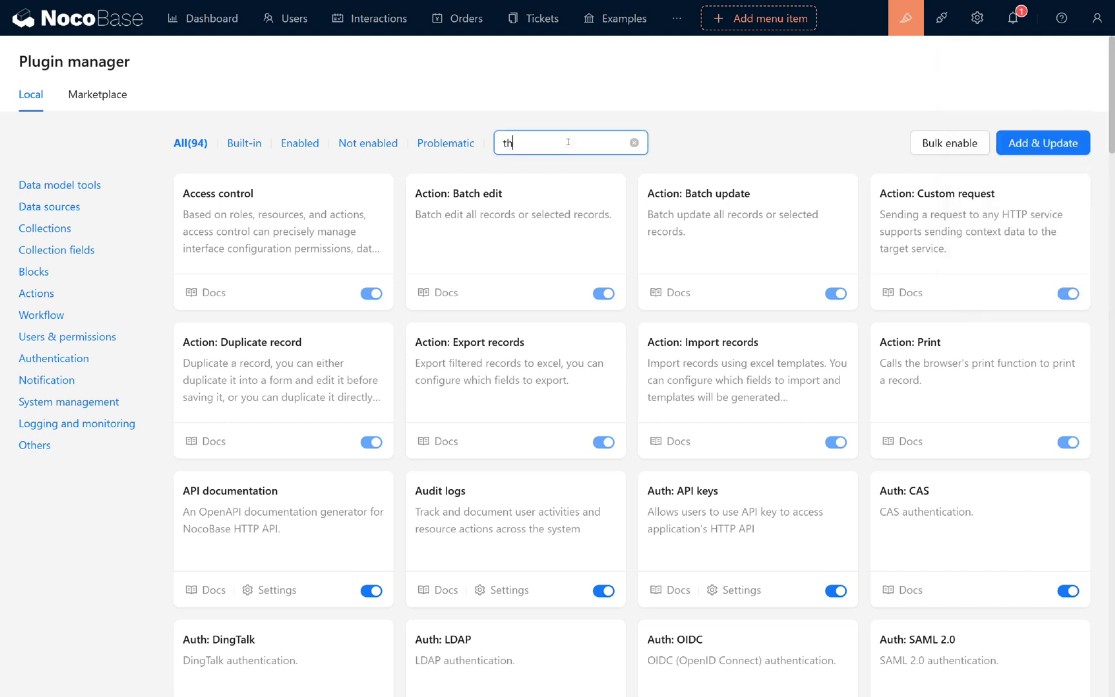
type("eme")
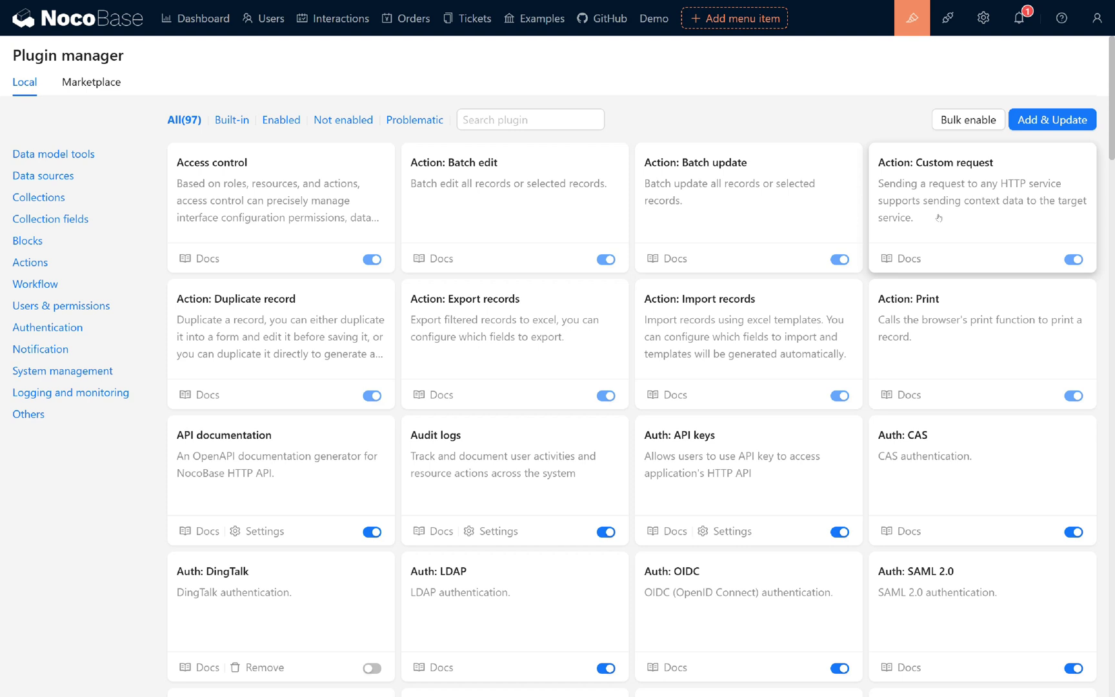
Step: Open the Theme editor settings page and start editing the Default theme
mouse_move(992, 23)
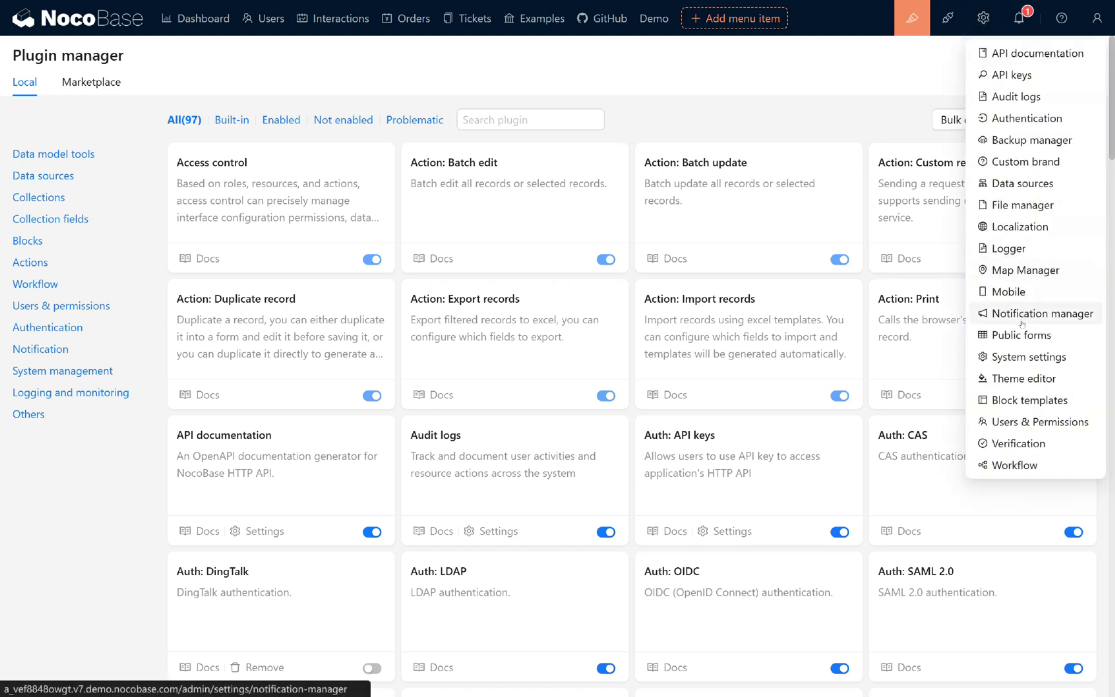
left_click(1022, 381)
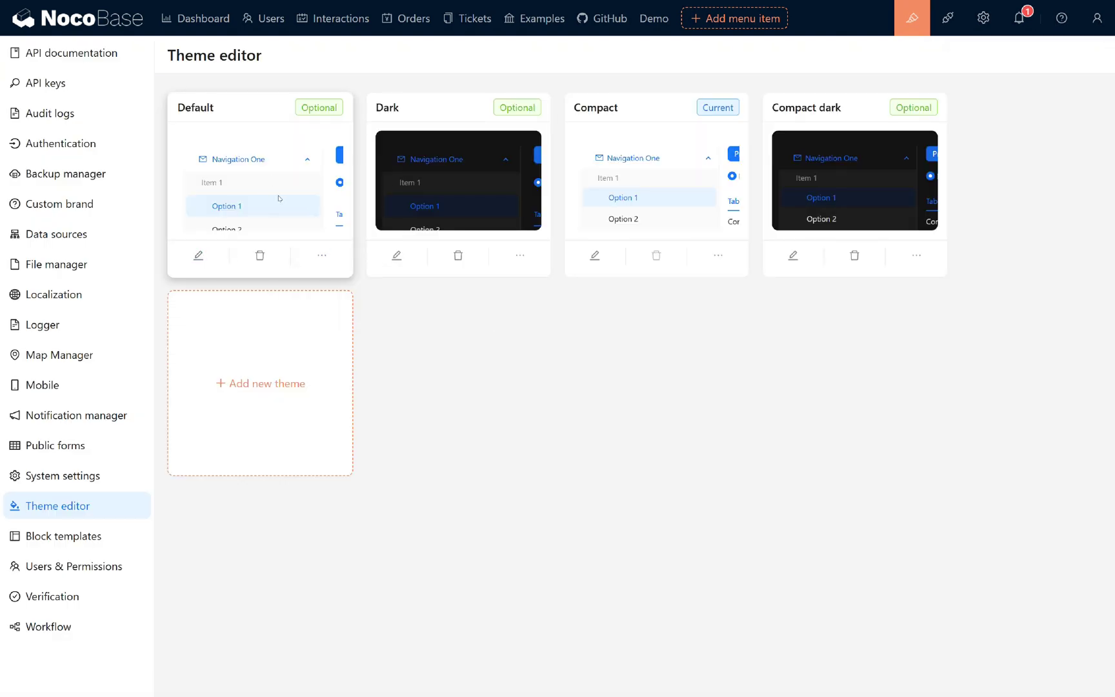
left_click(199, 257)
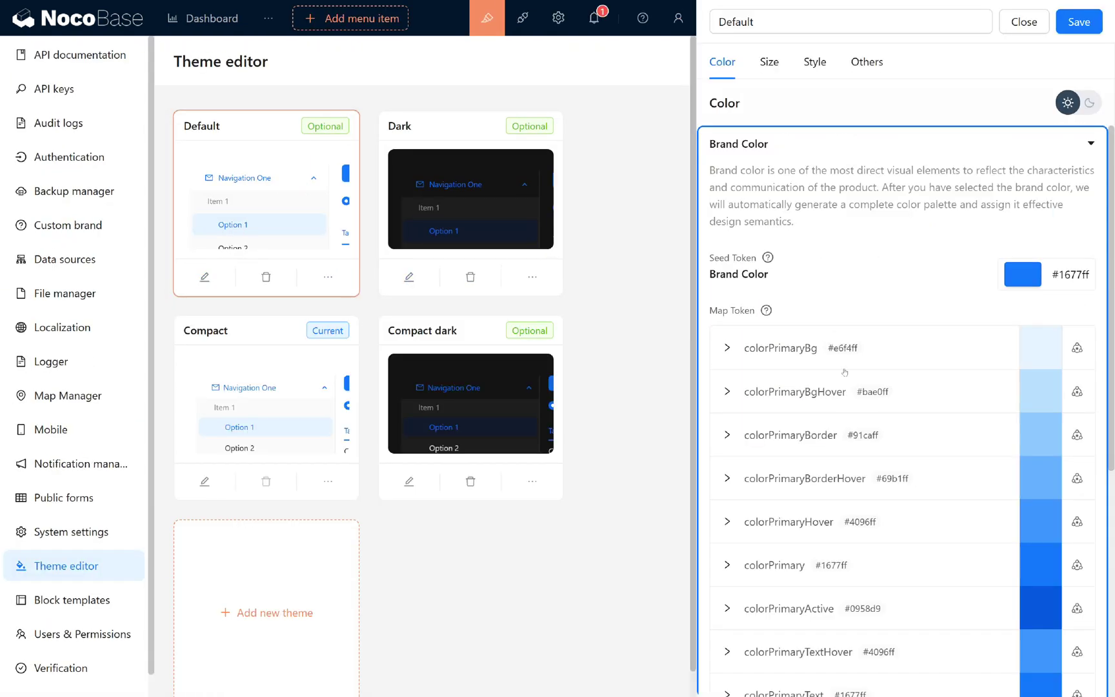
Step: Browse the Default theme's Size, Style and Color settings, then close without saving
left_click(769, 62)
left_click(814, 61)
left_click(722, 62)
left_click(1032, 23)
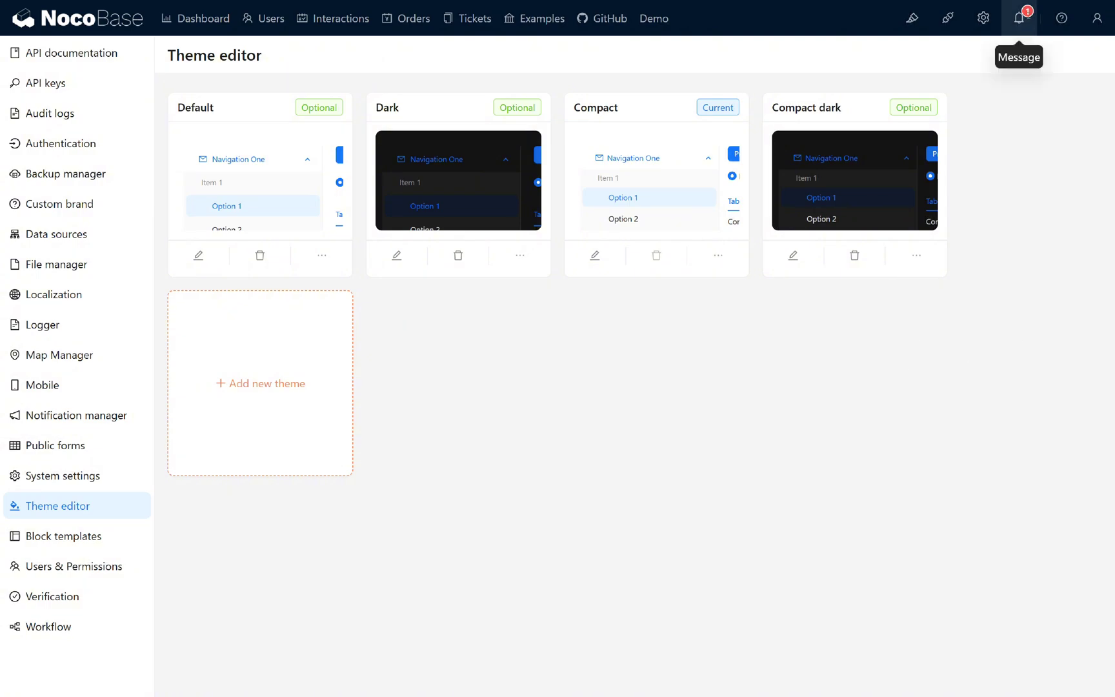
Step: Read the ticket assignee notification, dismiss the messages, and bring up the avatar's account menu
left_click(1019, 18)
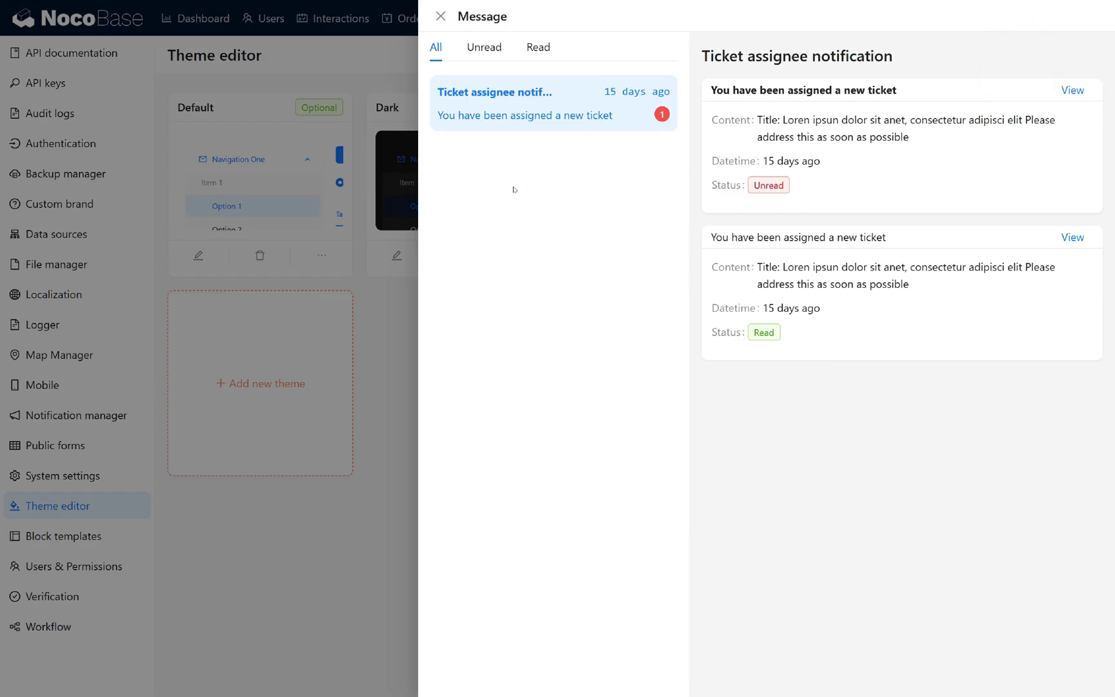
left_click(306, 159)
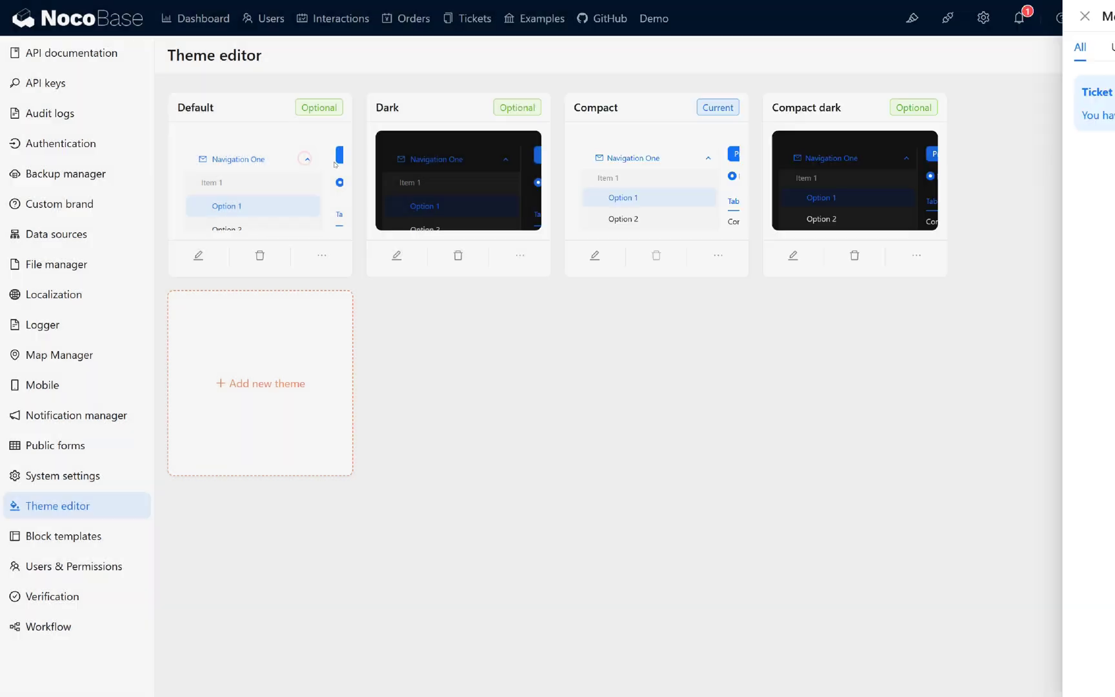
mouse_move(1061, 18)
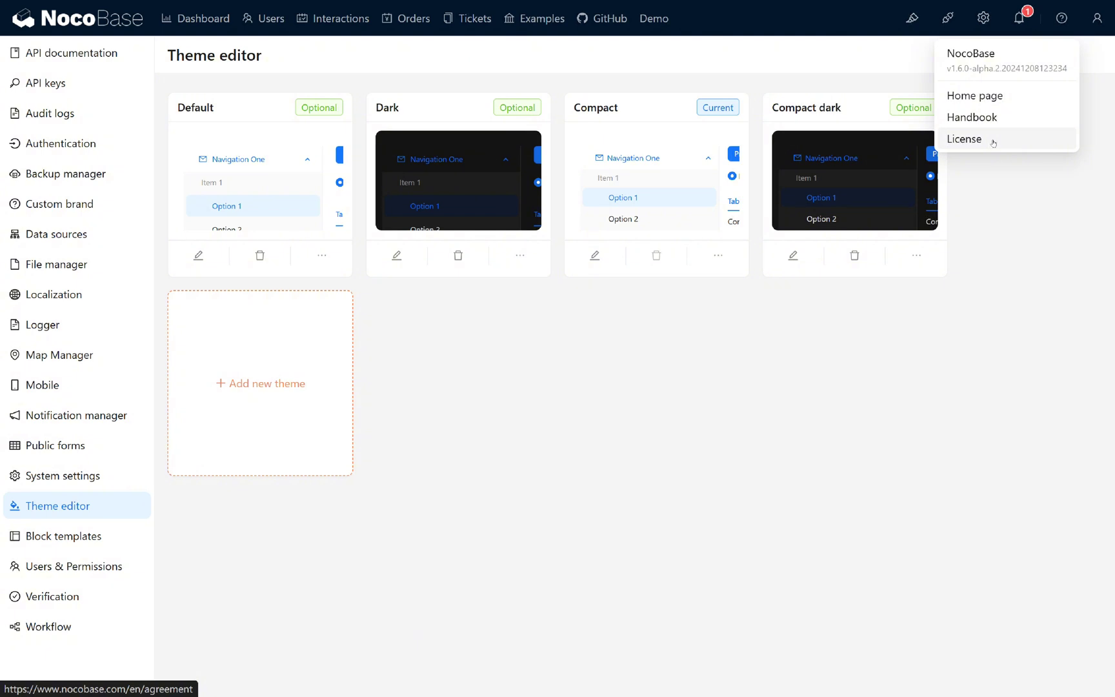
mouse_move(1105, 14)
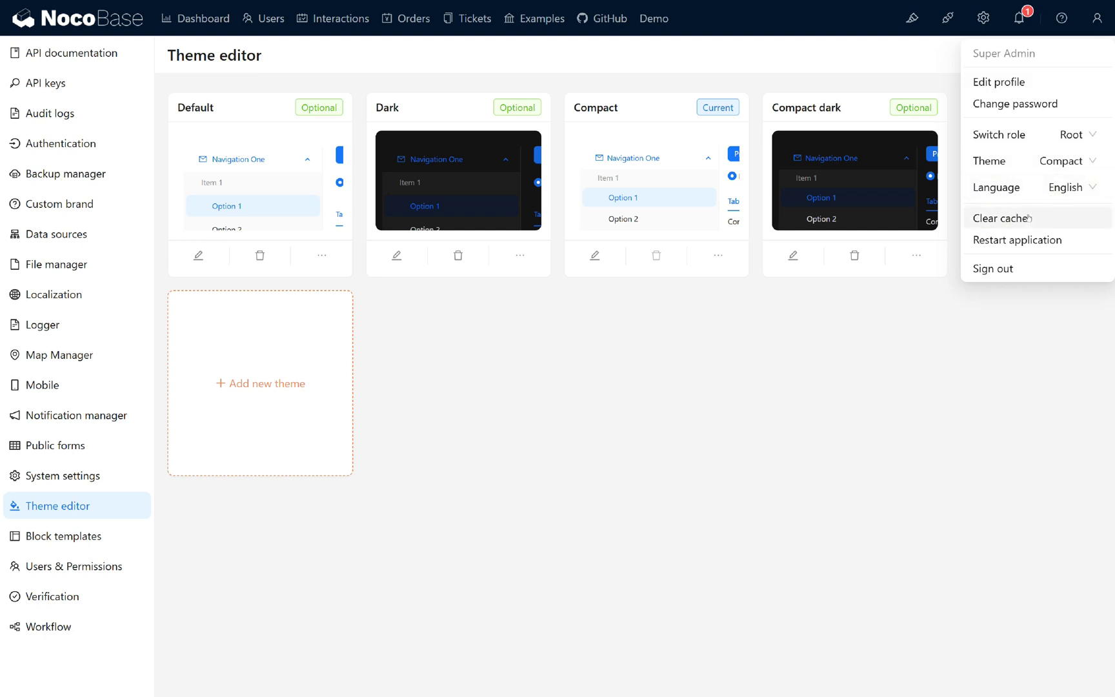
Step: Dismiss the avatar's account menu
left_click(1022, 271)
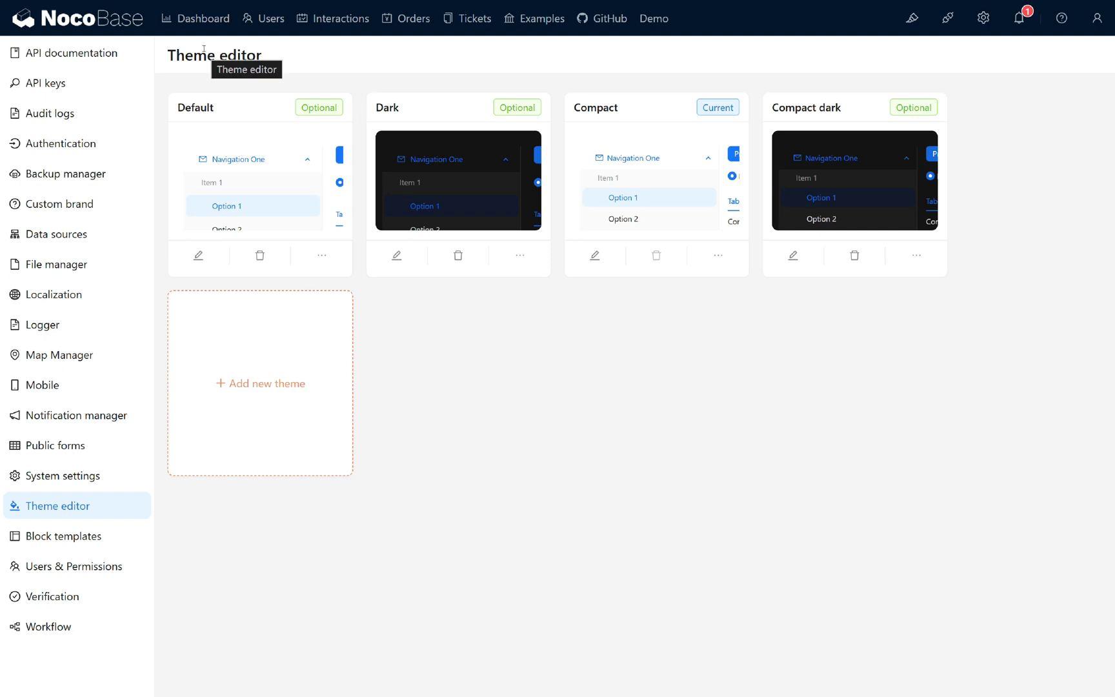
Step: Switch to the Dashboard page from the top menu
left_click(195, 19)
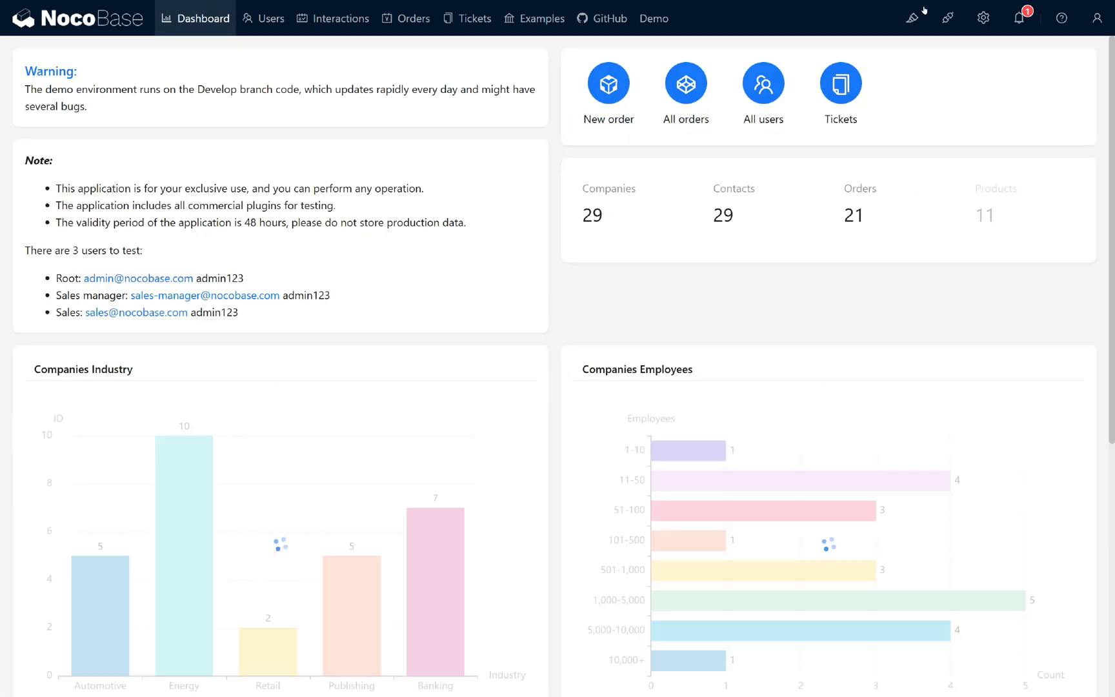